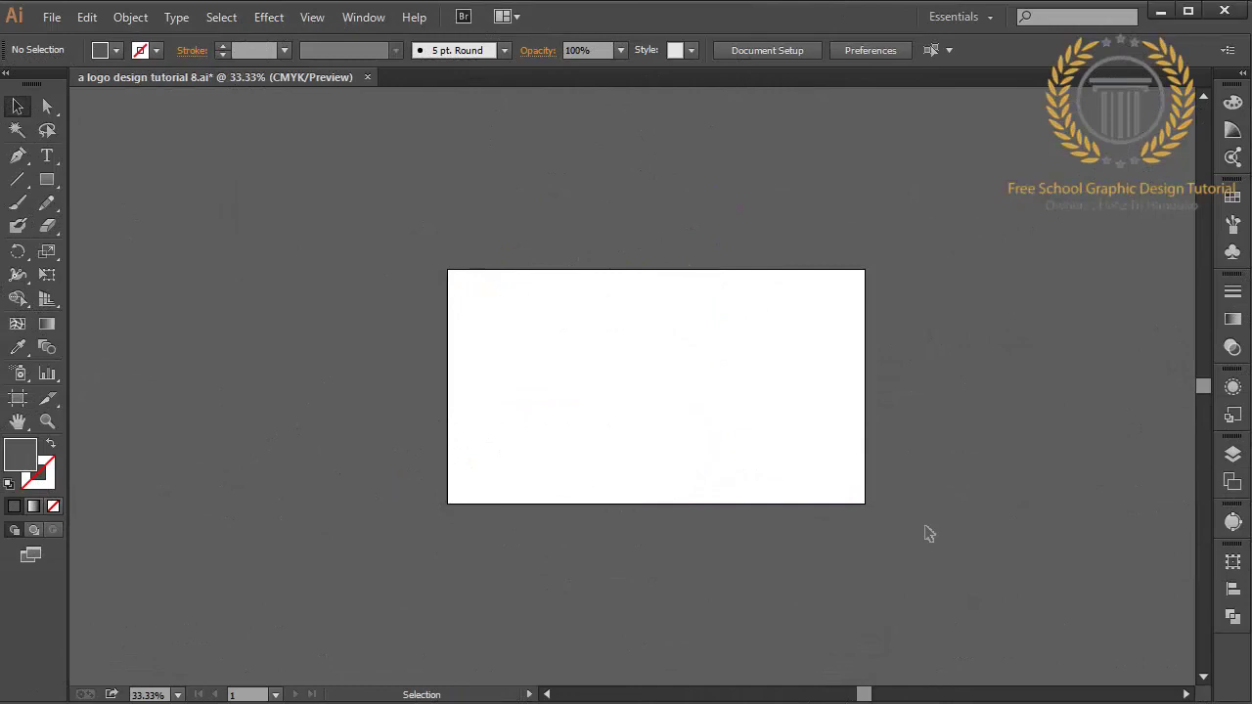
Zoom the blank artboard to 100% and switch to the Pen tool
{"action": "key", "text": "ctrl+1"}
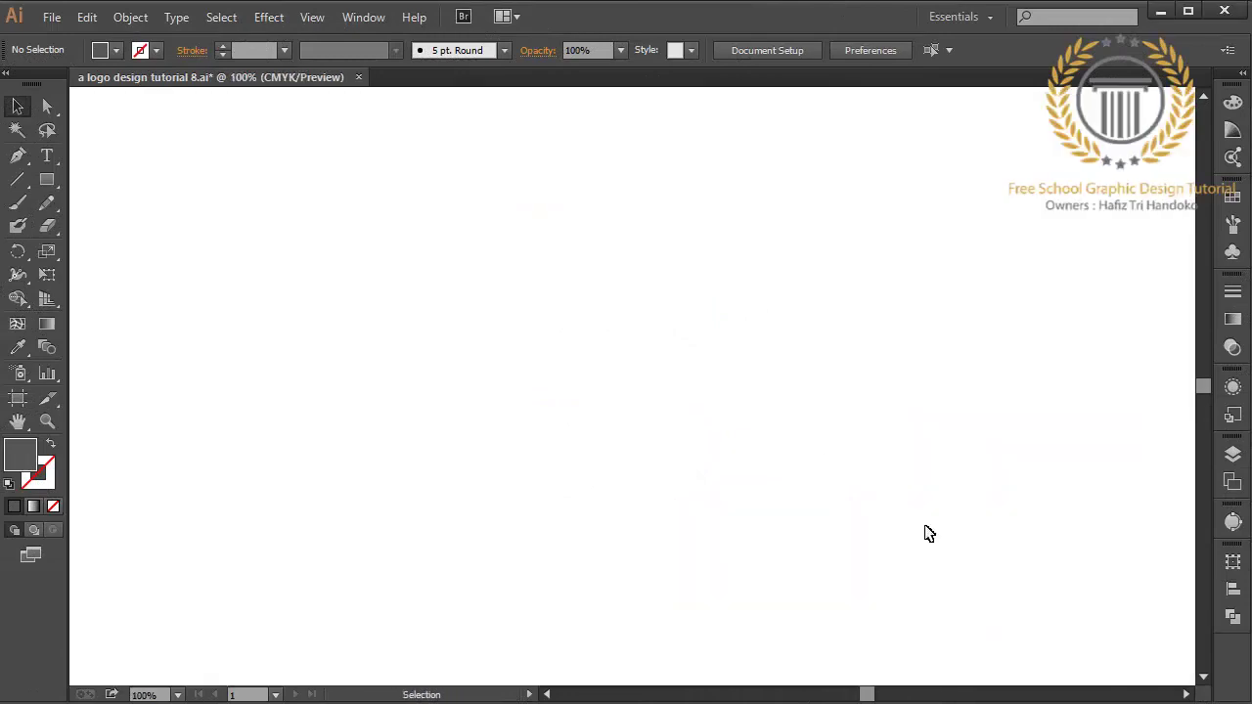
{"action": "left_click", "coordinate": [18, 154]}
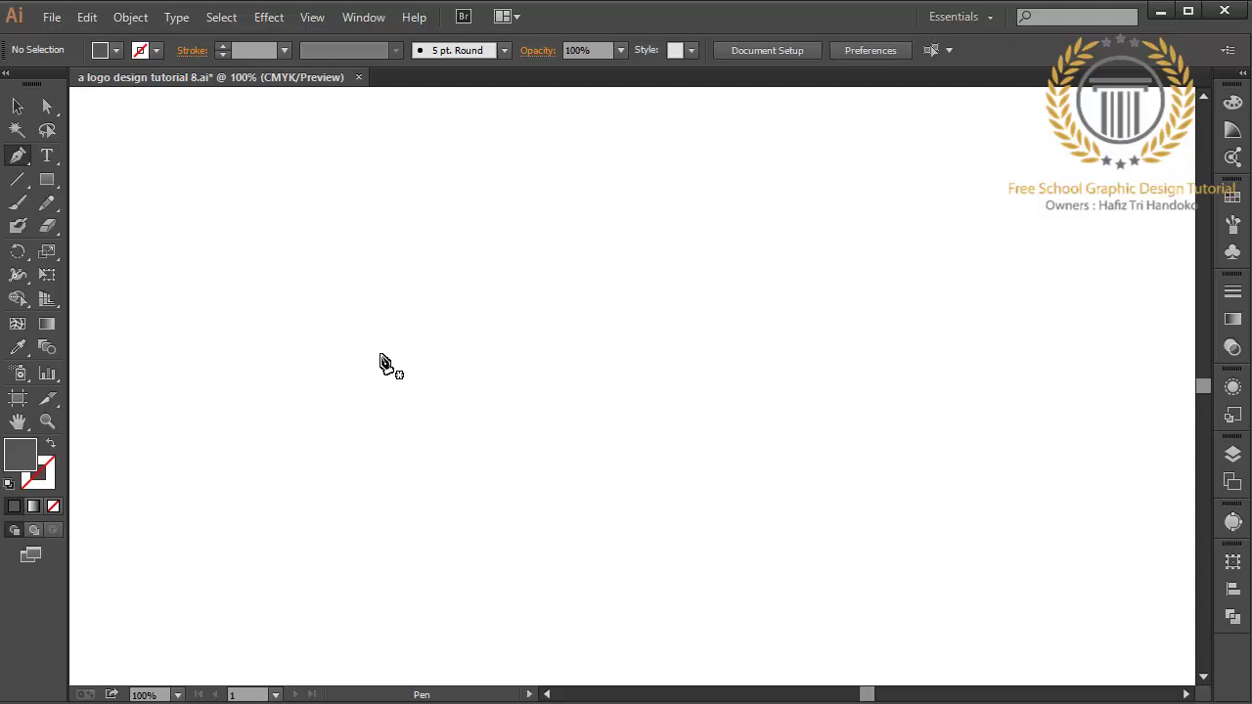
Start the swoosh outline with curved points forming a rounded left lobe and scooped notch
{"action": "left_click", "coordinate": [420, 356]}
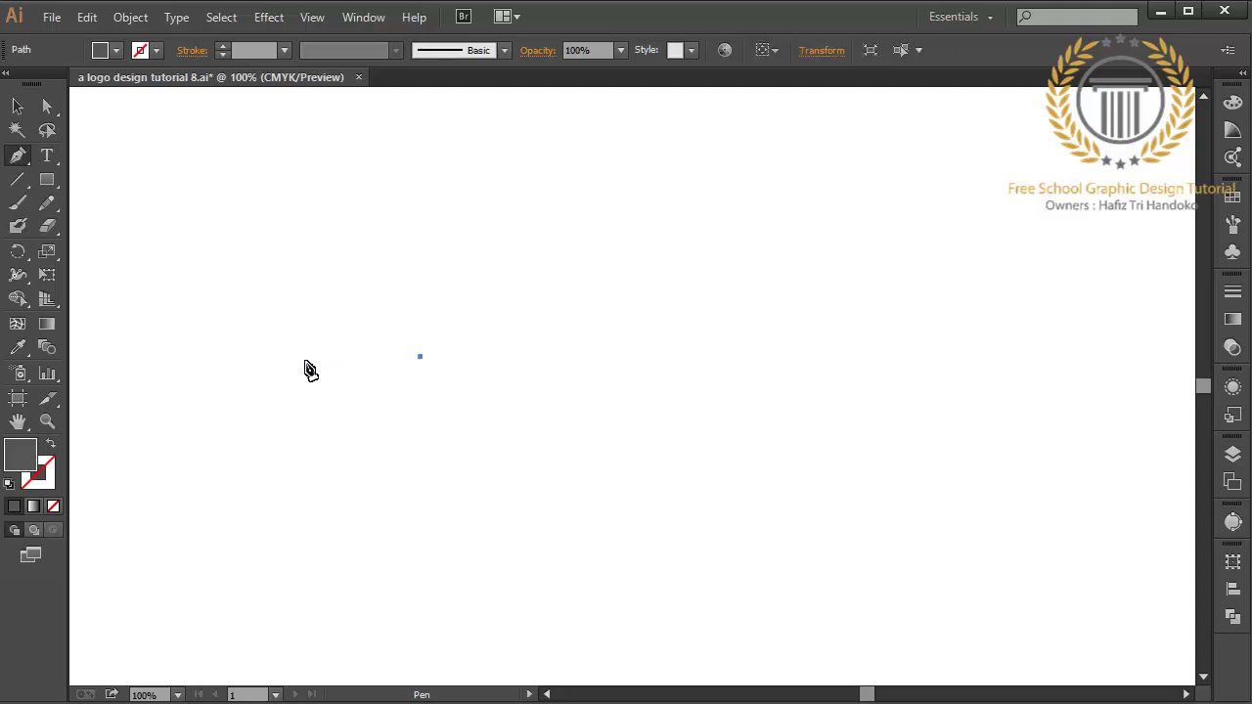
{"action": "left_click_drag", "start_coordinate": [306, 361], "coordinate": [272, 382]}
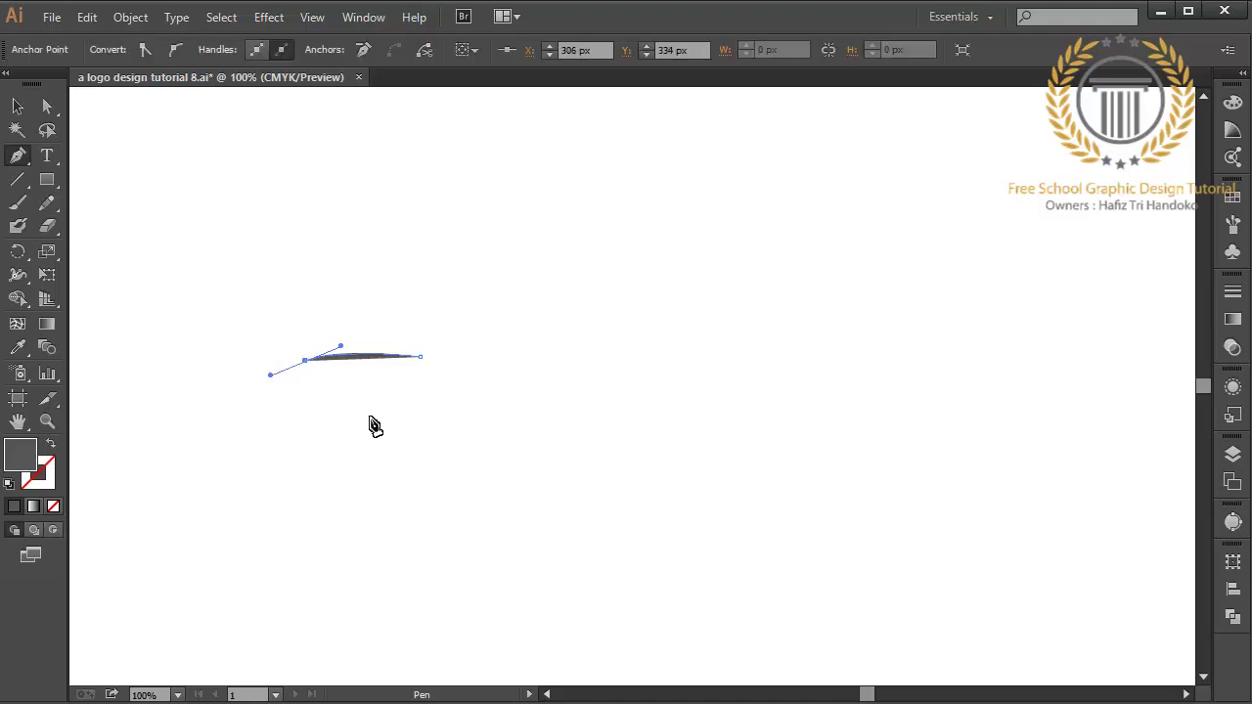
{"action": "left_click_drag", "start_coordinate": [370, 417], "coordinate": [421, 408]}
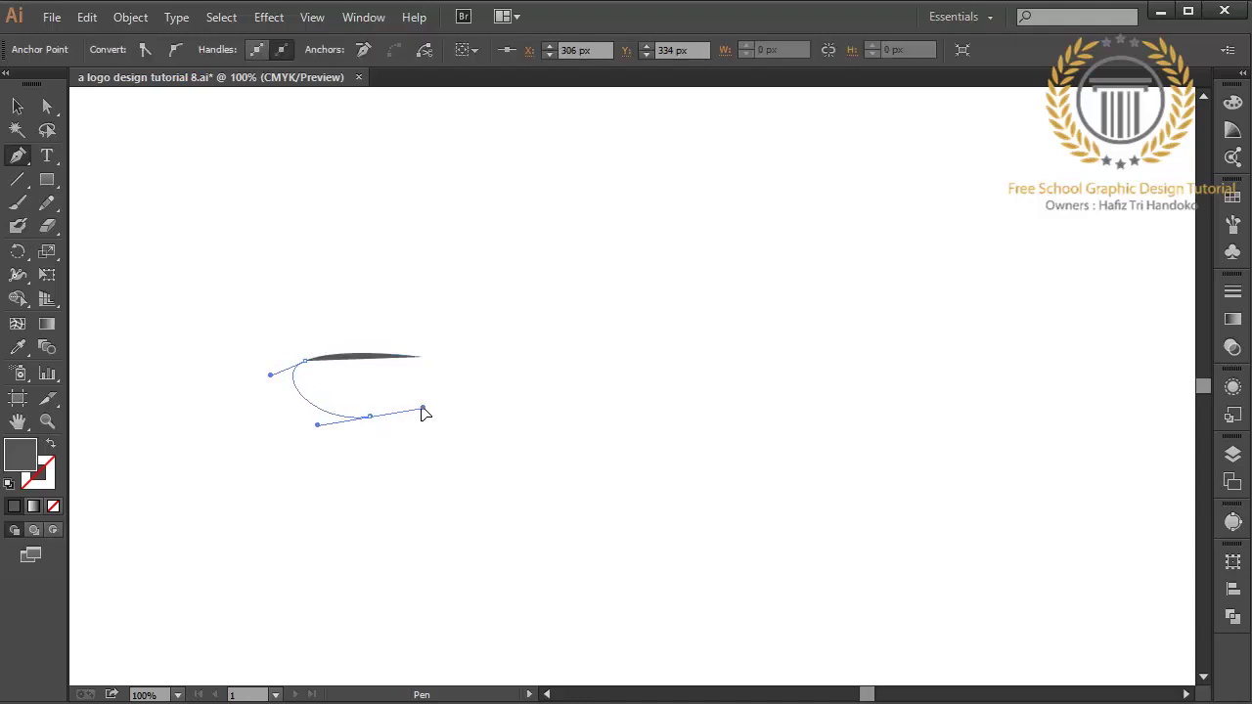
{"action": "left_click", "coordinate": [446, 427]}
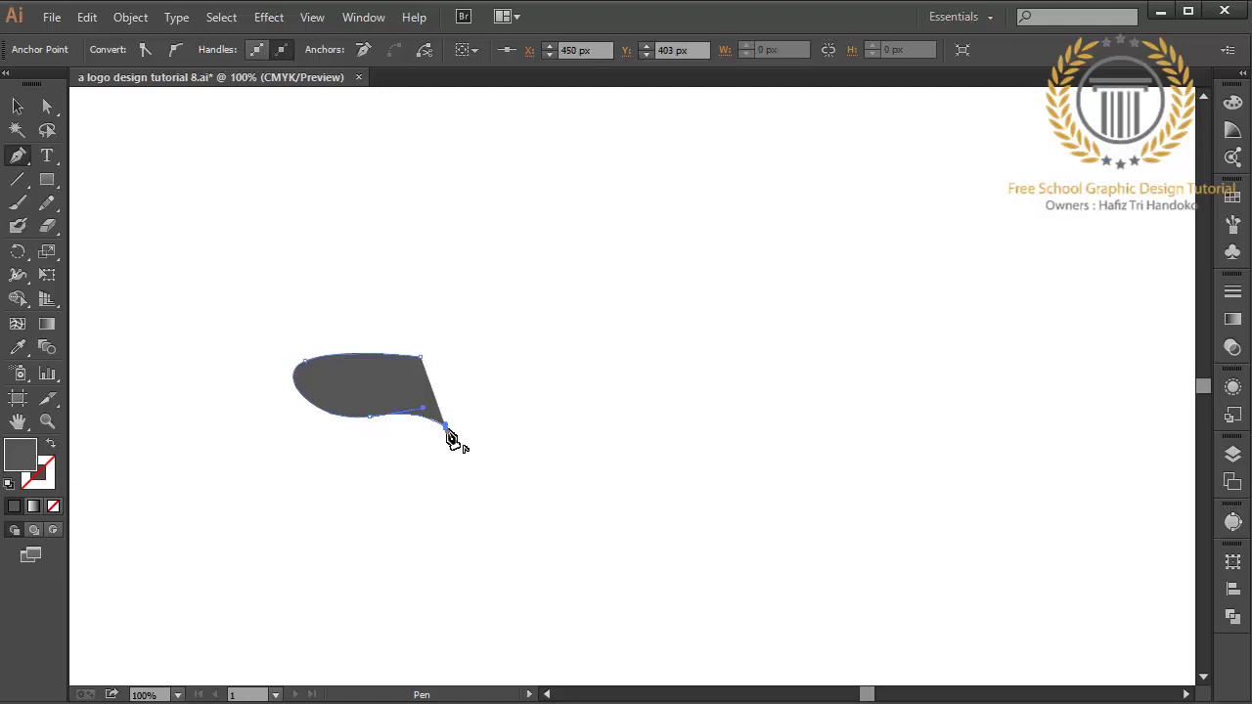
{"action": "left_click", "coordinate": [380, 442]}
{"action": "left_click_drag", "start_coordinate": [384, 448], "coordinate": [355, 462]}
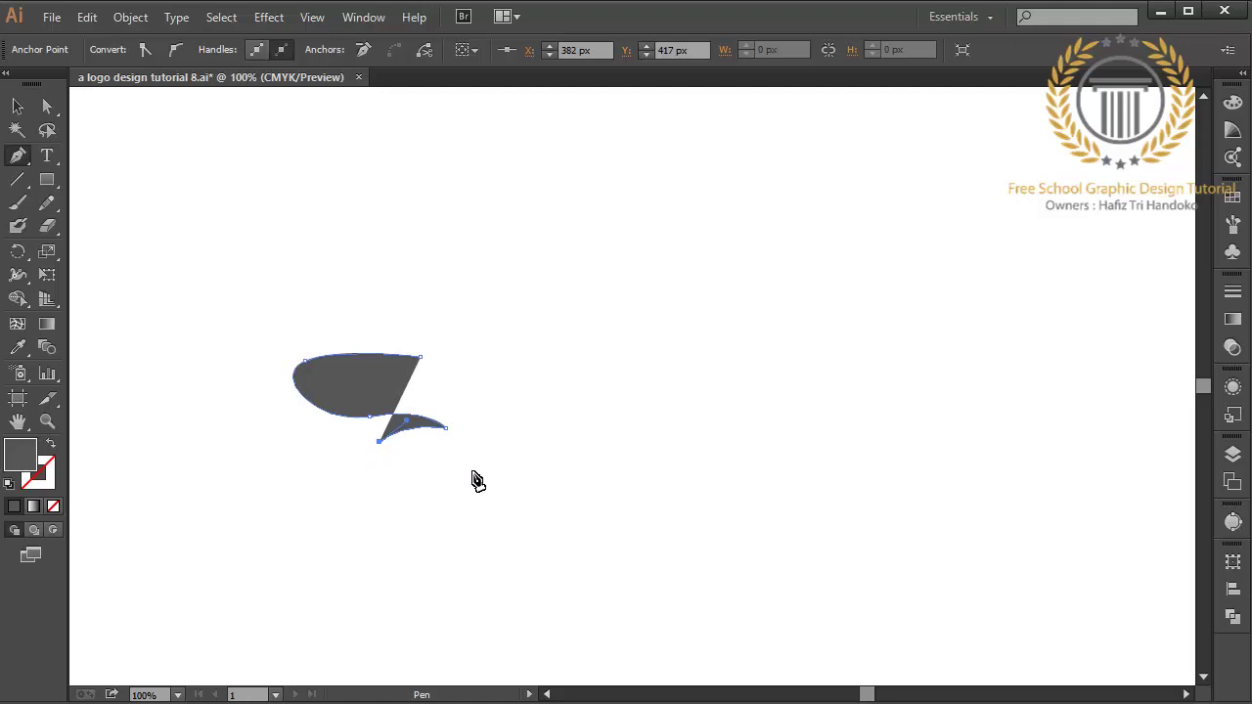
{"action": "left_click_drag", "start_coordinate": [495, 468], "coordinate": [539, 456]}
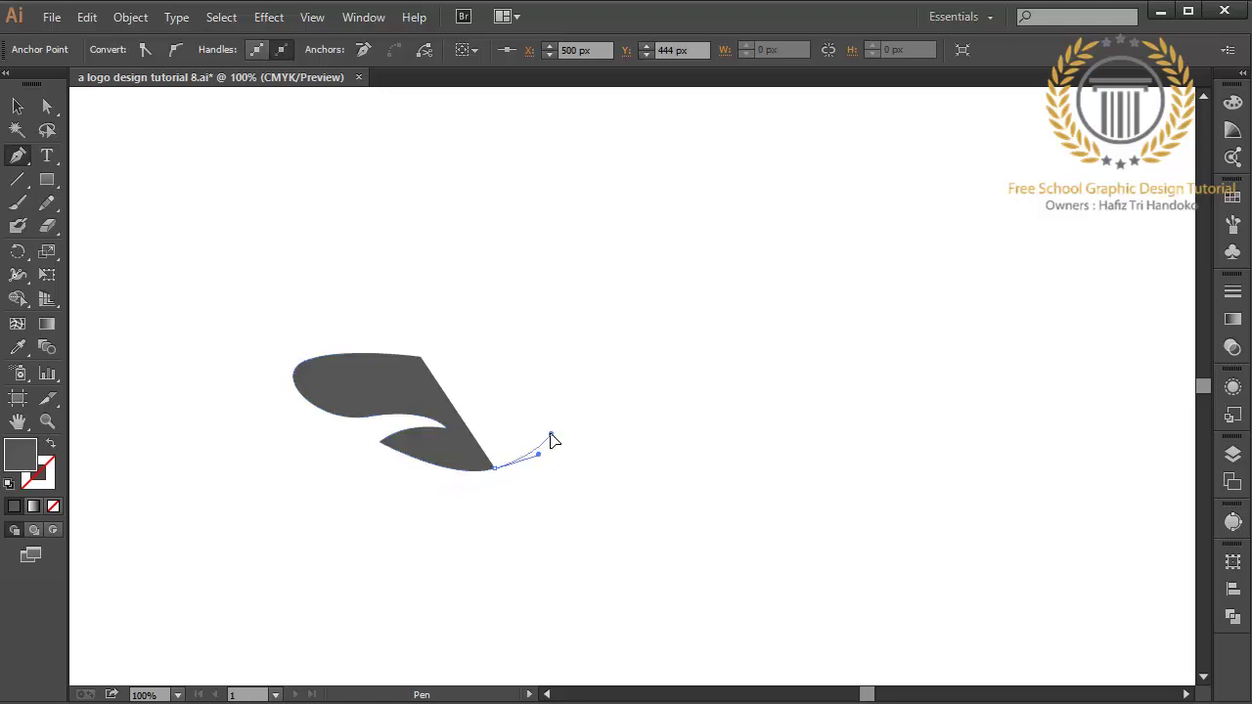
Continue the outline rightward, dipping below and sweeping up to an upper-right corner
{"action": "left_click", "coordinate": [550, 433]}
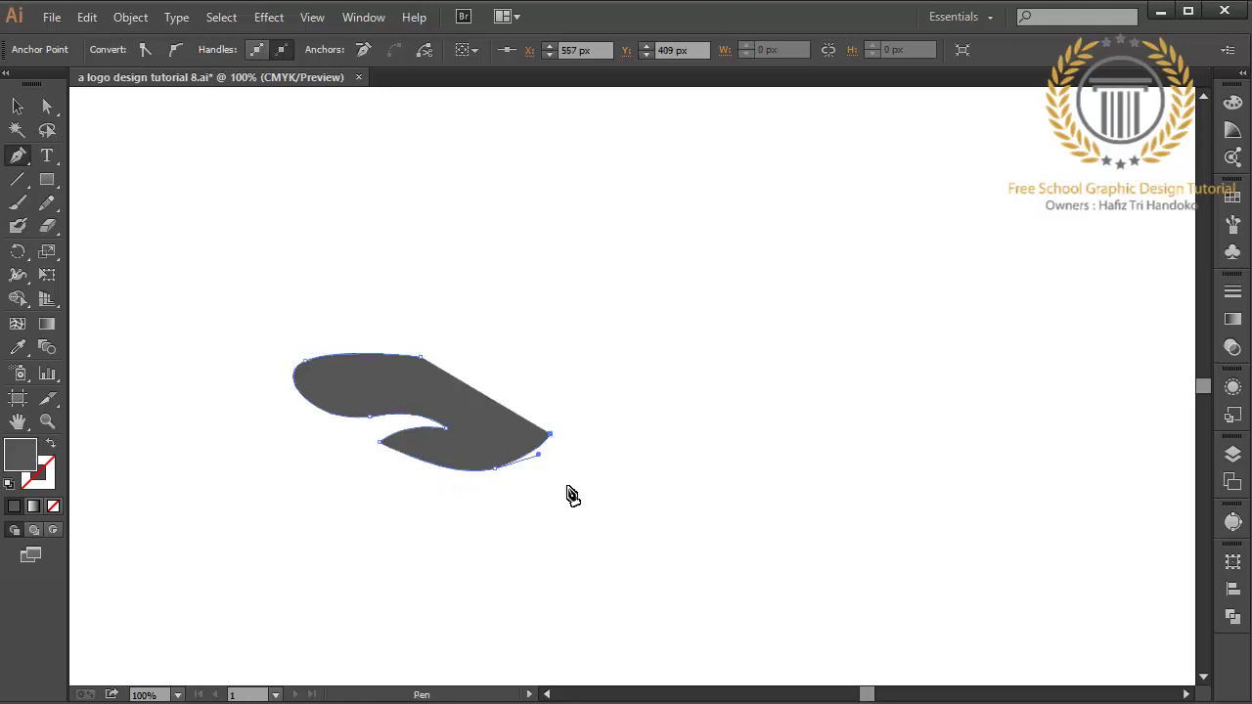
{"action": "left_click_drag", "start_coordinate": [590, 499], "coordinate": [633, 509]}
{"action": "left_click", "coordinate": [662, 466]}
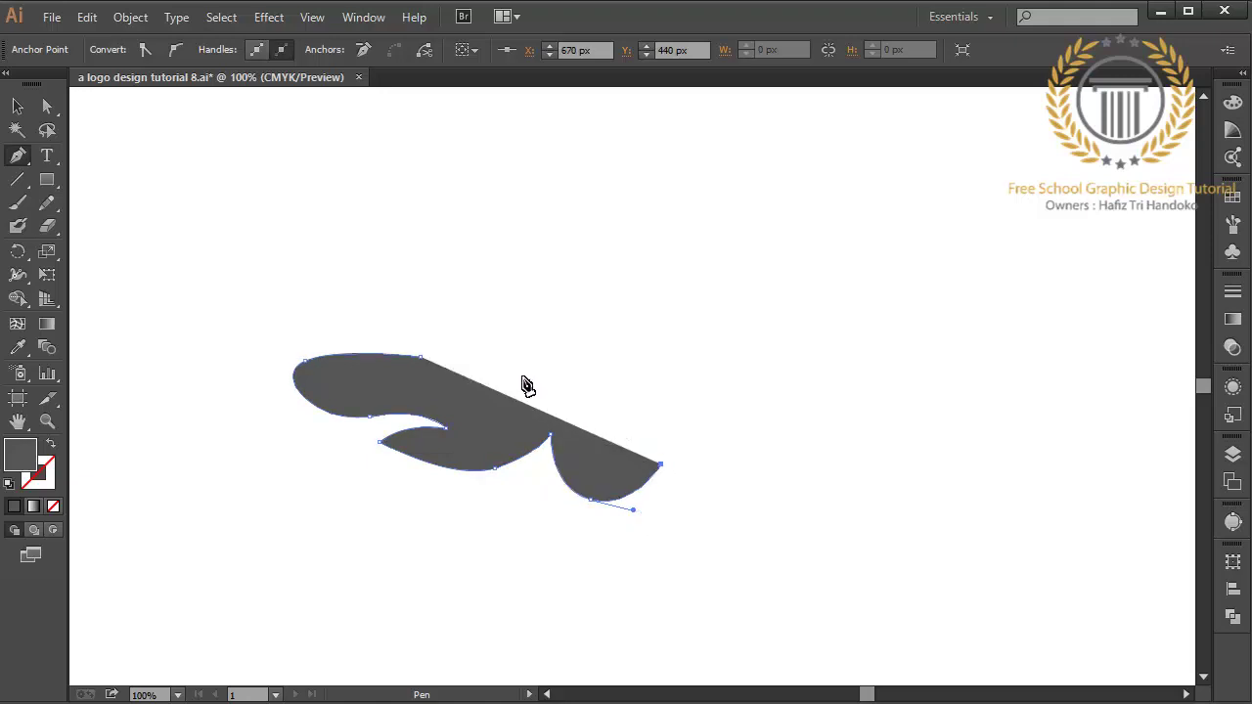
{"action": "left_click_drag", "start_coordinate": [529, 381], "coordinate": [486, 313]}
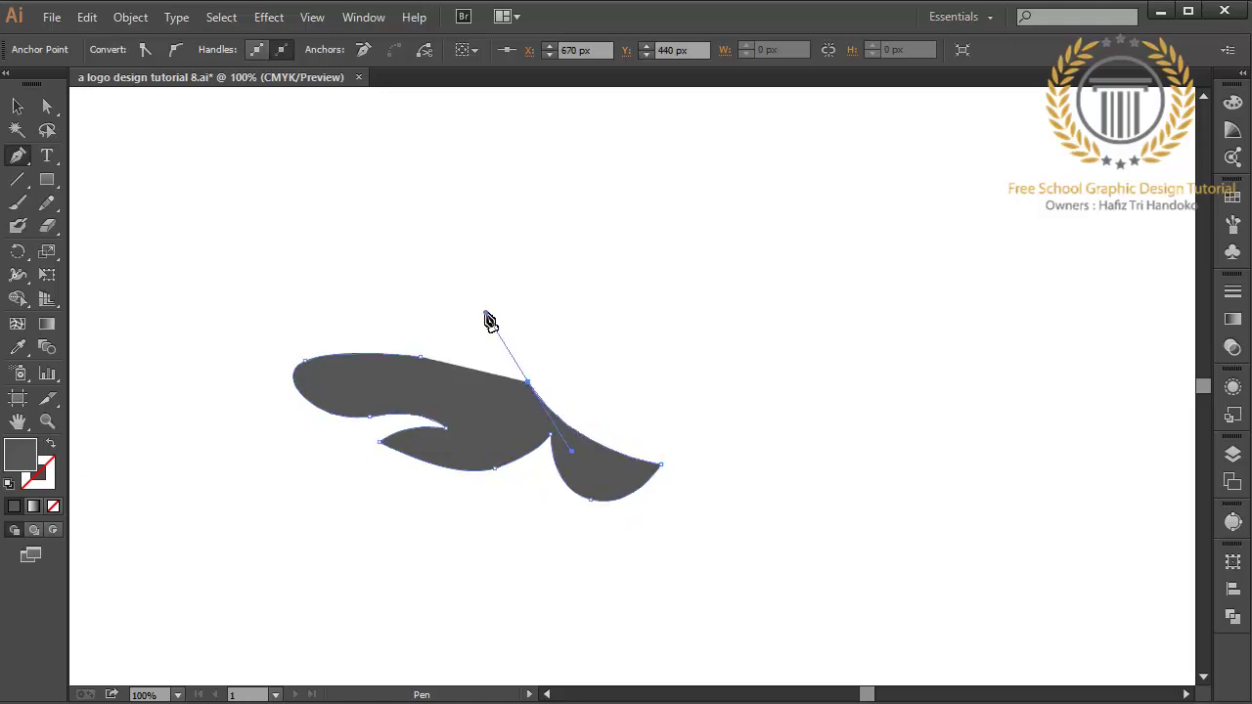
{"action": "left_click", "coordinate": [529, 383]}
{"action": "left_click_drag", "start_coordinate": [637, 439], "coordinate": [708, 450]}
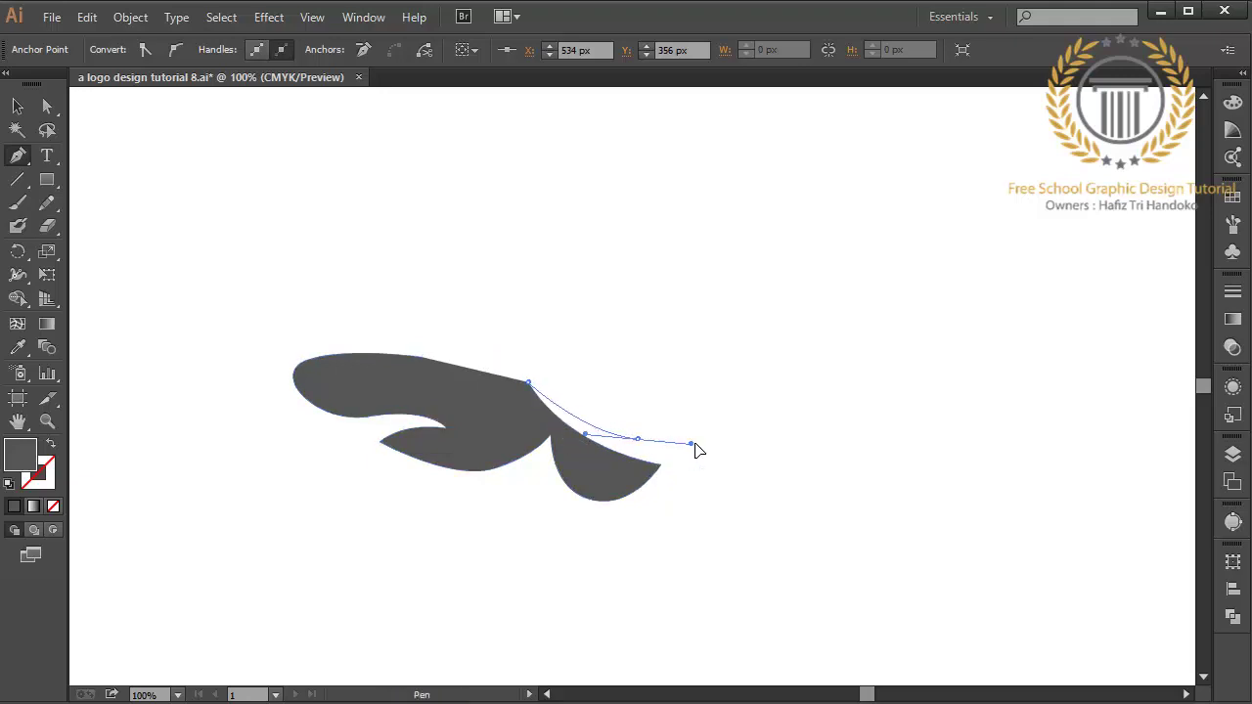
{"action": "left_click", "coordinate": [725, 388]}
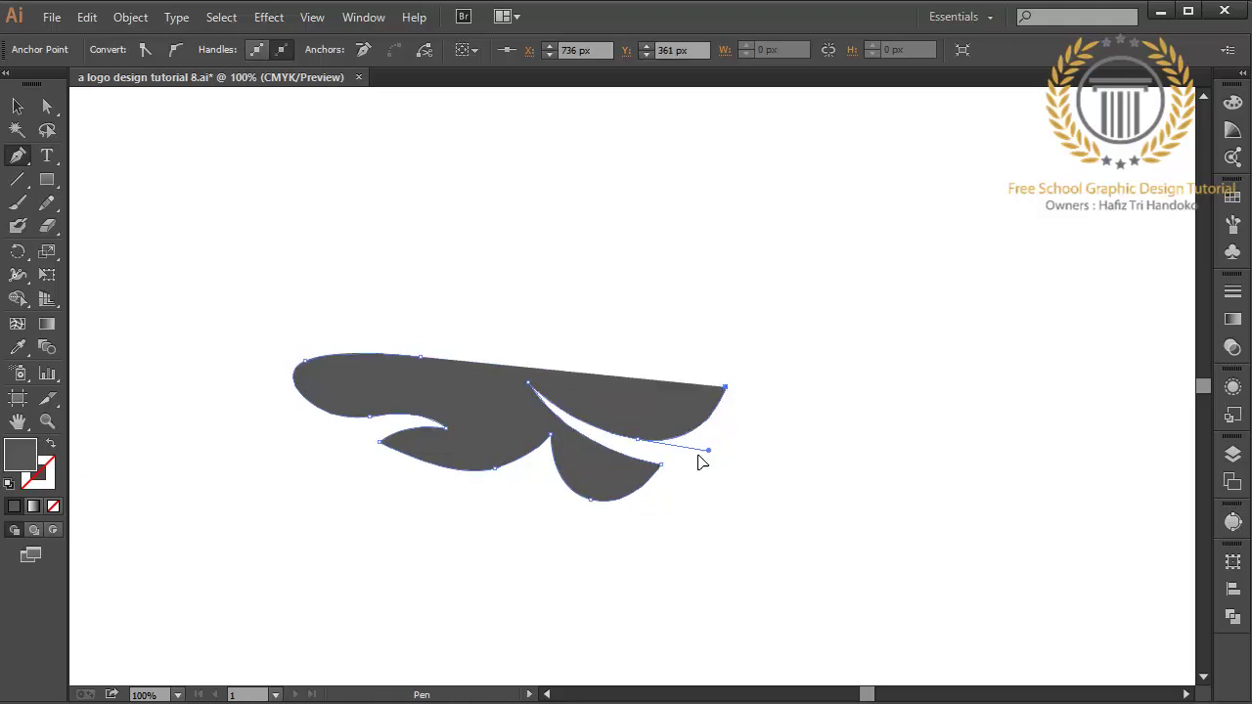
{"action": "left_click_drag", "start_coordinate": [698, 456], "coordinate": [668, 478]}
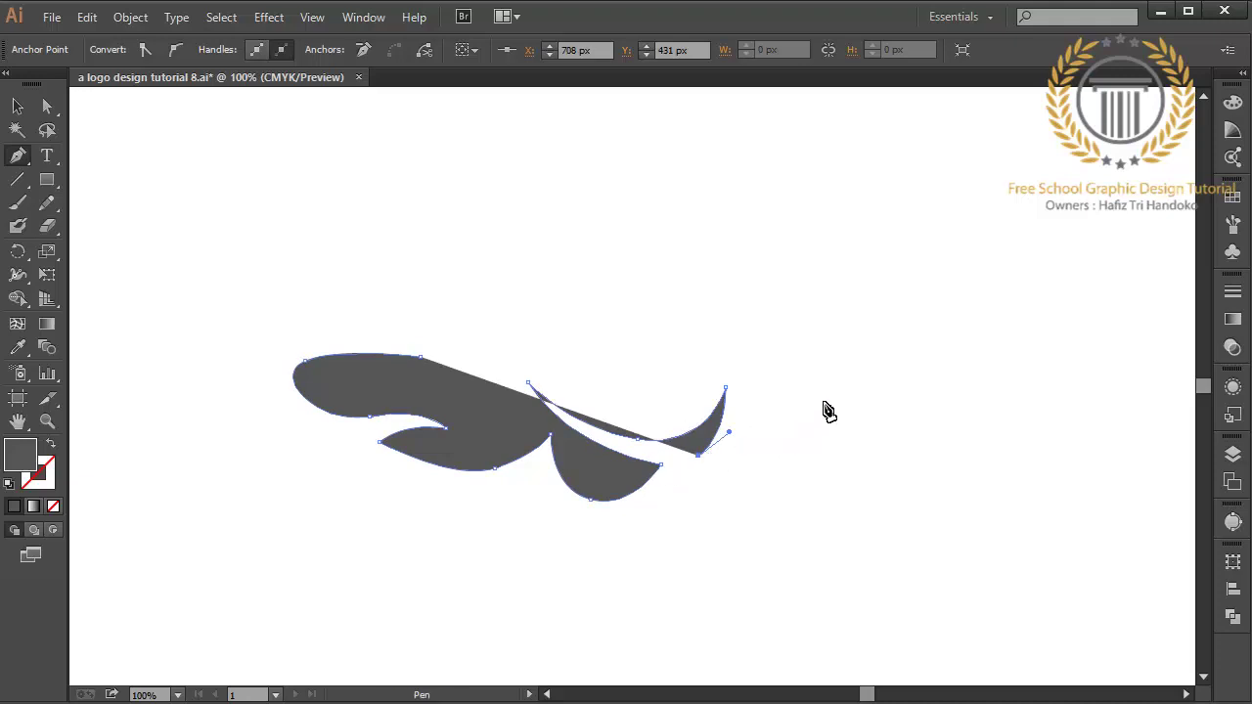
Replace the misplaced point and draw the sharp upward-pointing ear tip at the right
{"action": "key", "text": "ctrl+z"}
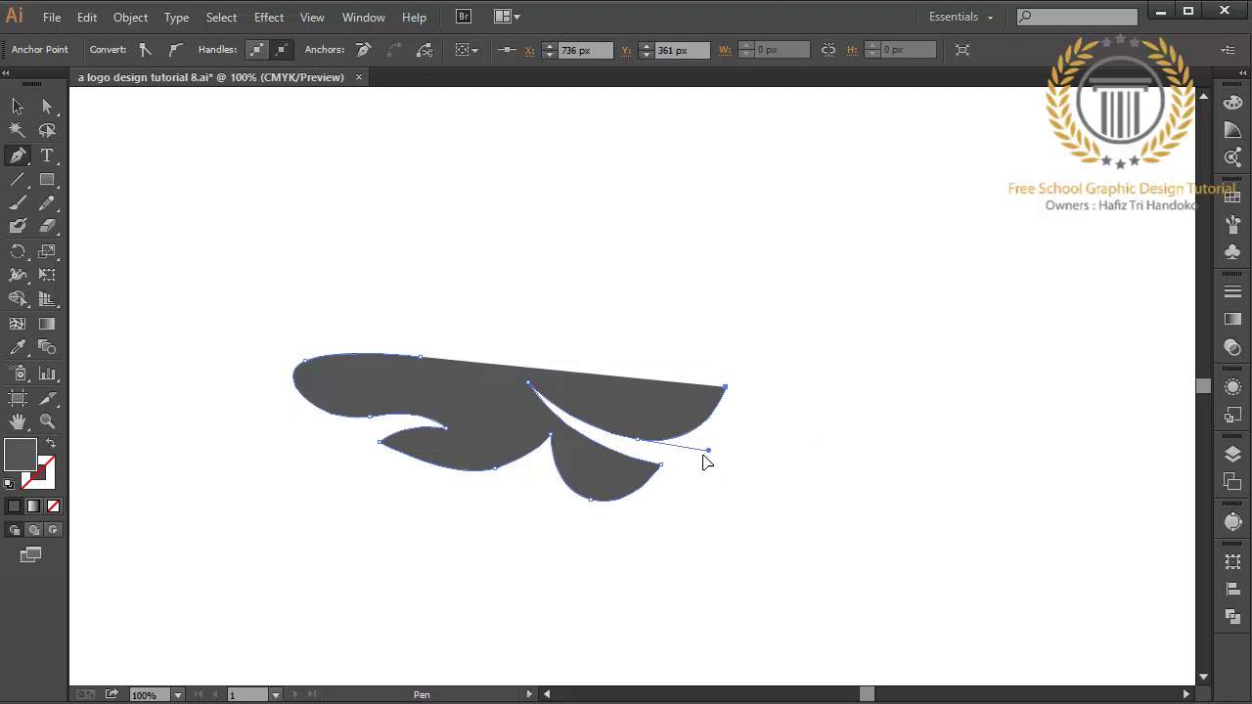
{"action": "left_click_drag", "start_coordinate": [702, 457], "coordinate": [676, 487]}
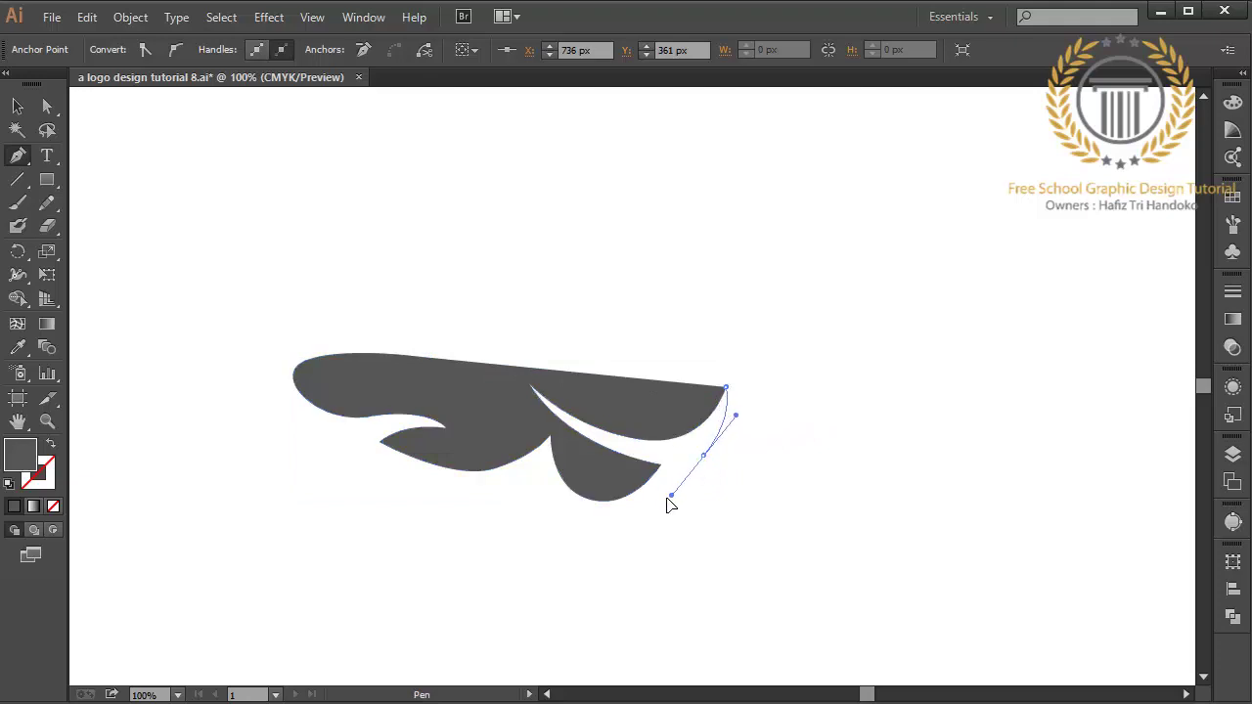
{"action": "left_click", "coordinate": [702, 457]}
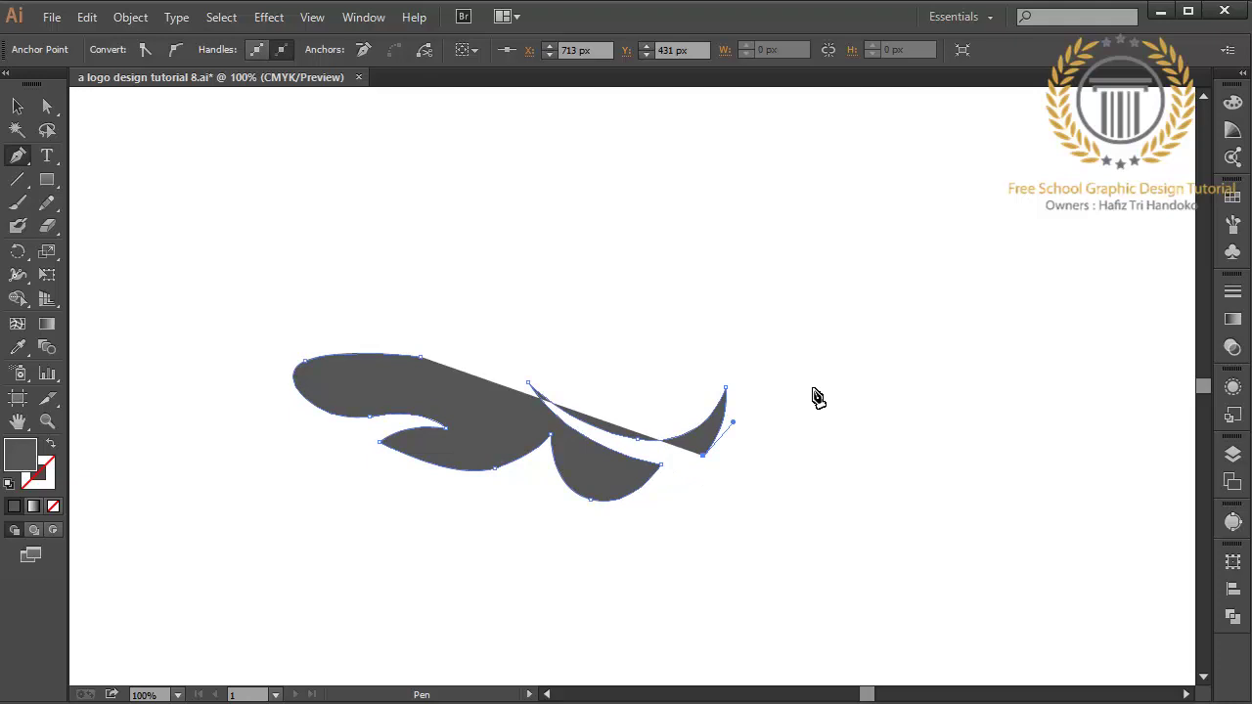
{"action": "left_click_drag", "start_coordinate": [813, 388], "coordinate": [853, 381]}
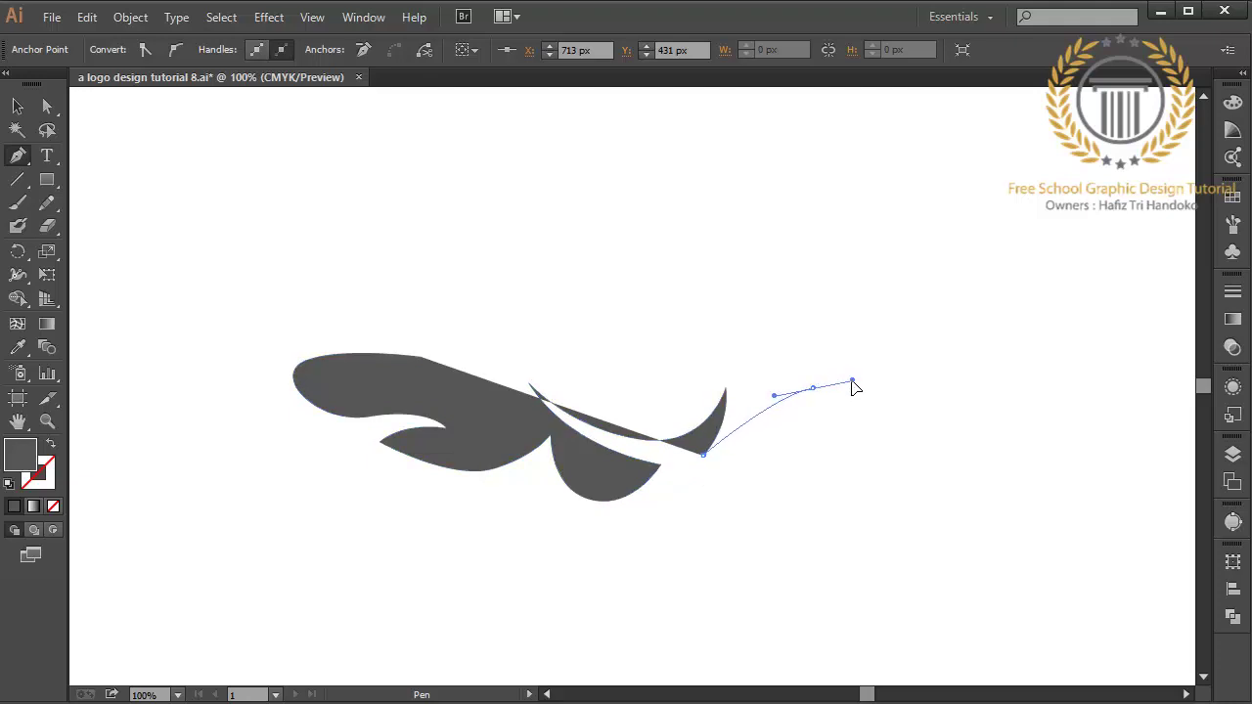
{"action": "left_click", "coordinate": [813, 388]}
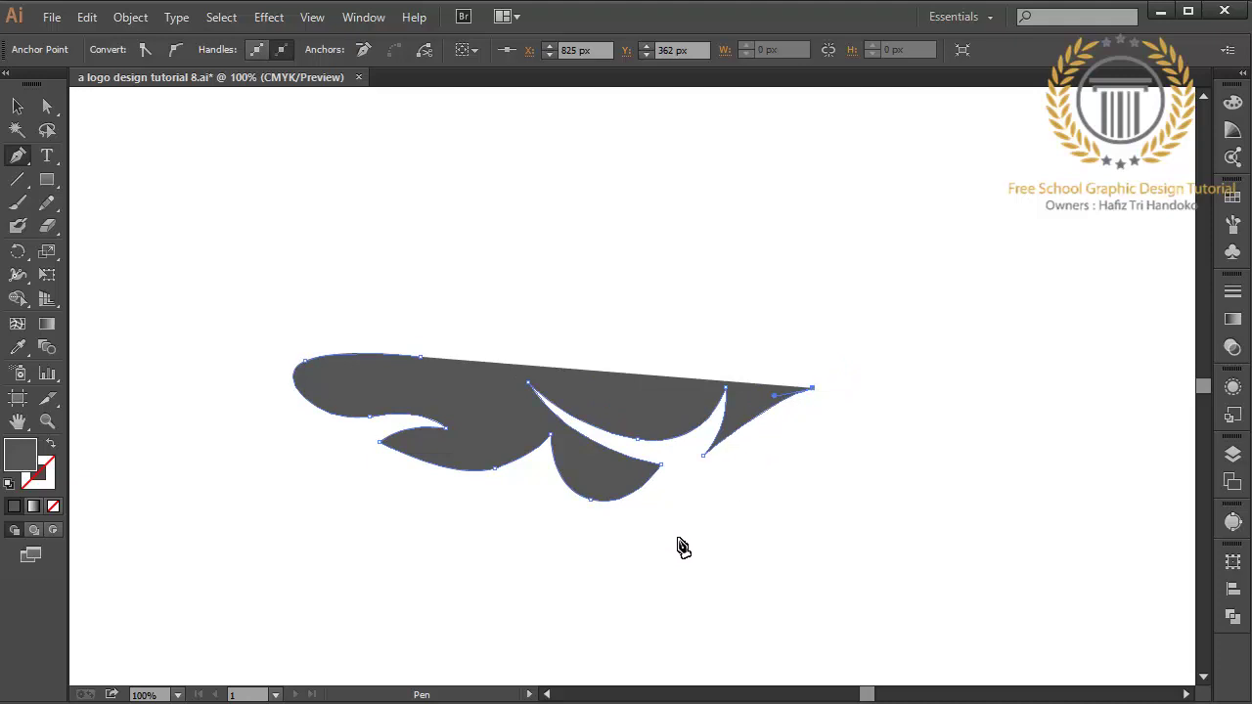
Curve the outline down to a sharp low point and back leftward along the bottom
{"action": "left_click_drag", "start_coordinate": [677, 537], "coordinate": [628, 632]}
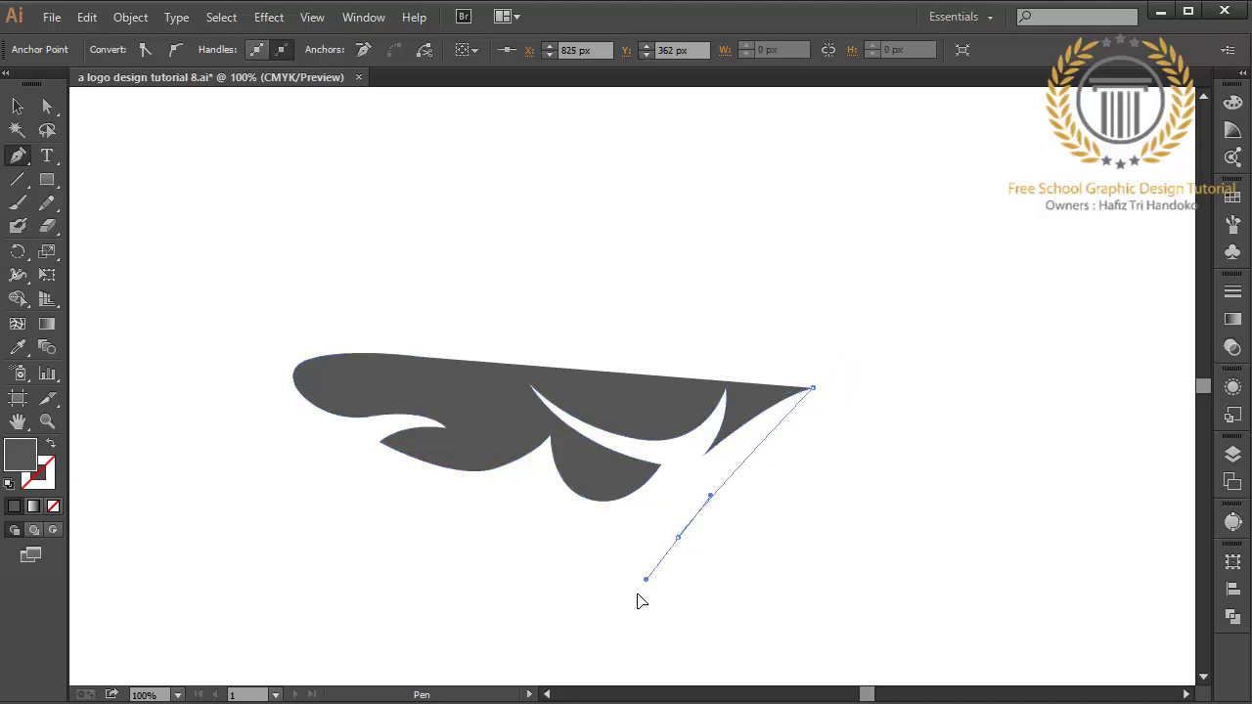
{"action": "left_click", "coordinate": [677, 537]}
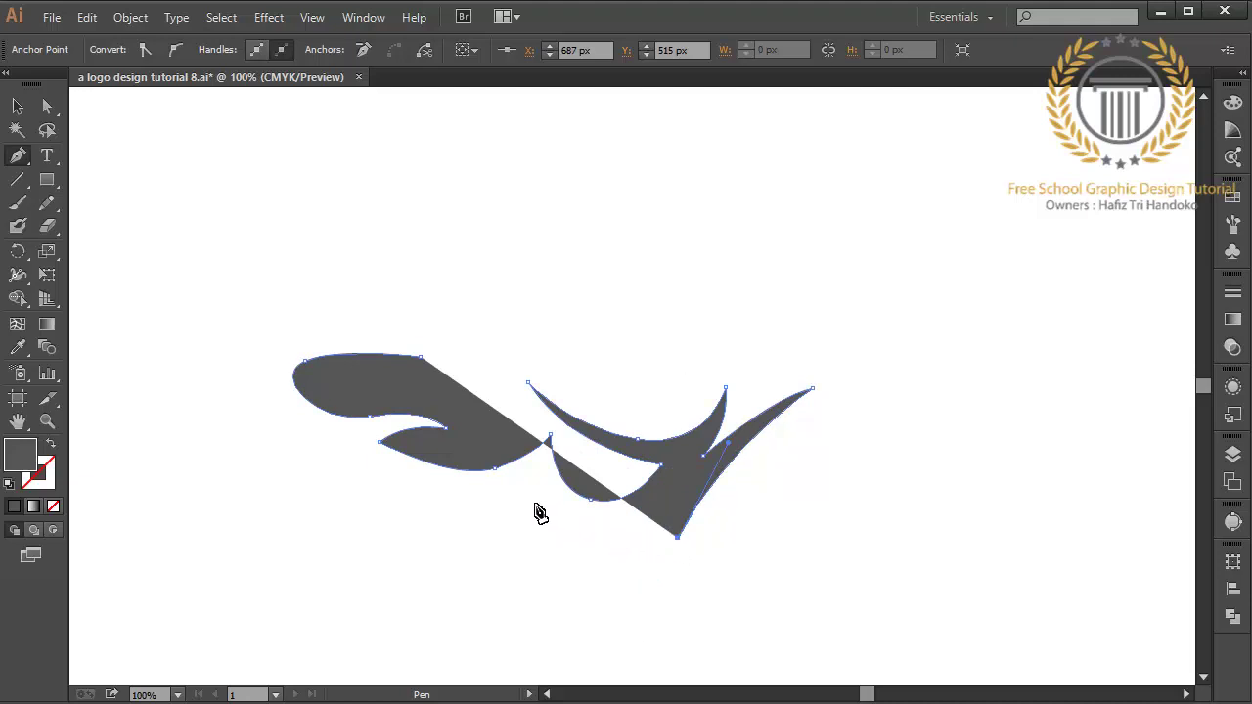
{"action": "left_click_drag", "start_coordinate": [536, 491], "coordinate": [495, 435]}
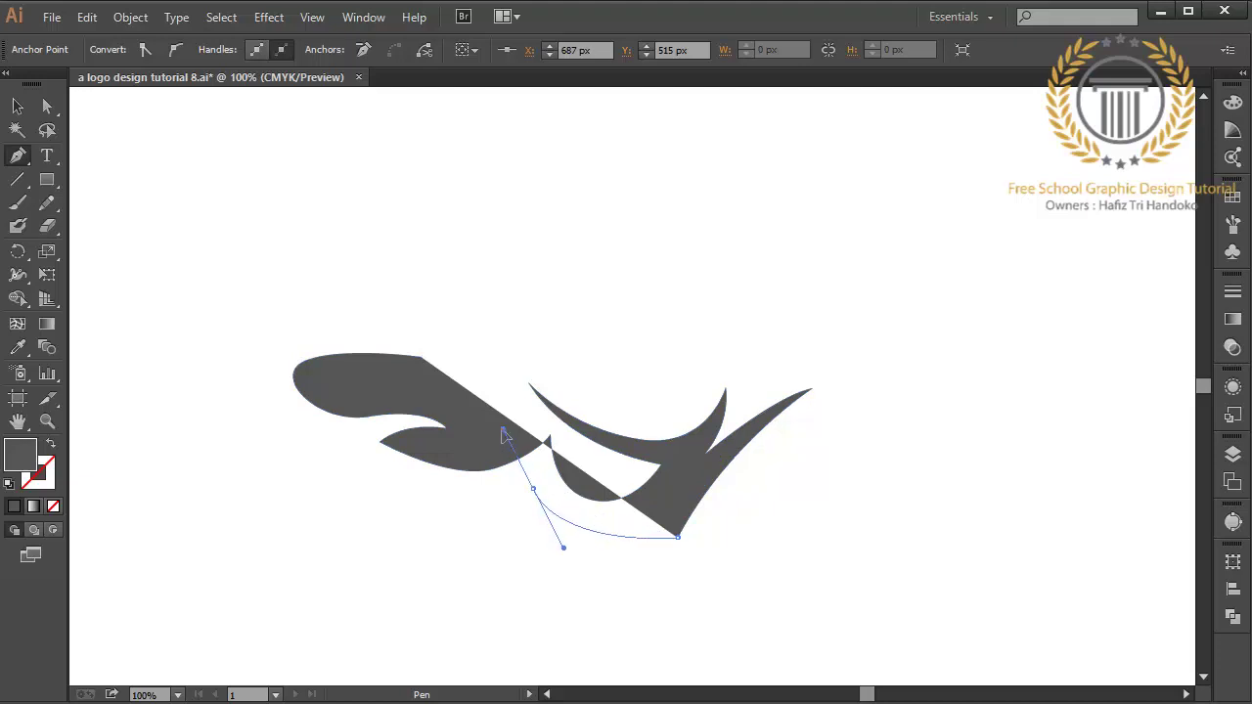
{"action": "left_click", "coordinate": [536, 489]}
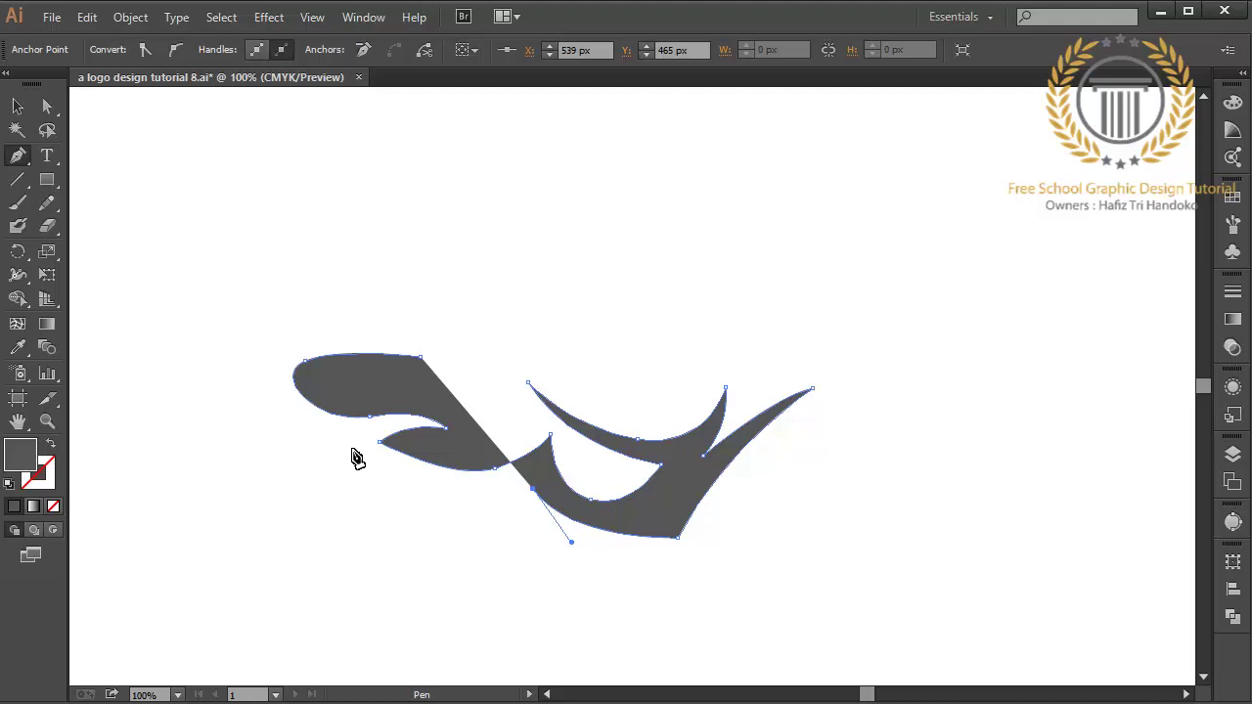
Curve the swoosh's lower-left edge and finish it with a thin spike back at the start point
{"action": "left_click_drag", "start_coordinate": [352, 449], "coordinate": [254, 384]}
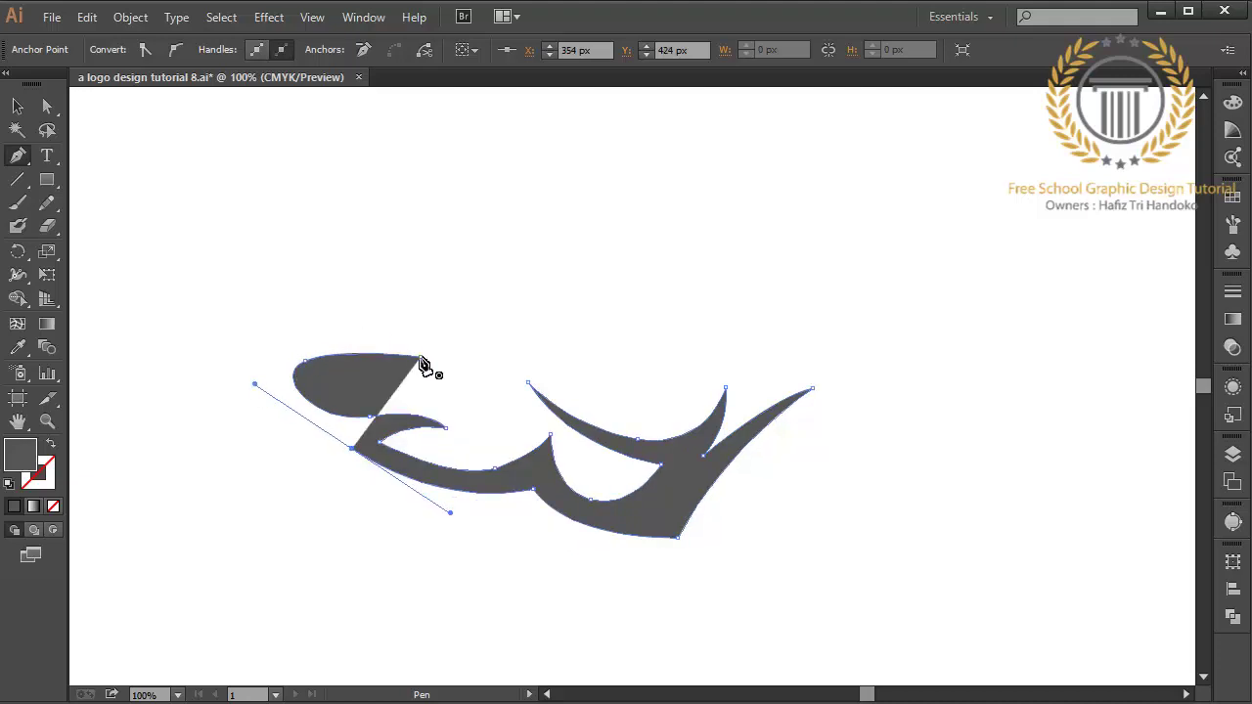
{"action": "left_click_drag", "start_coordinate": [421, 359], "coordinate": [638, 407]}
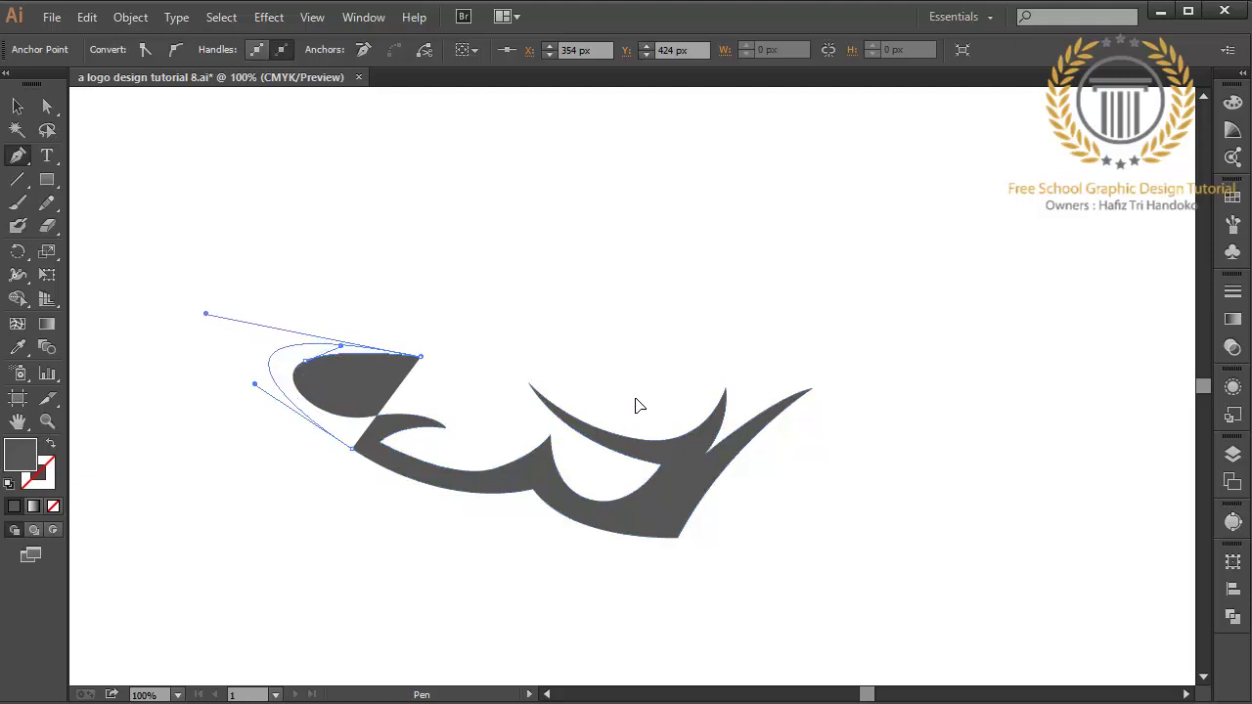
{"action": "key", "text": "ctrl+z"}
{"action": "key", "text": "ctrl+z"}
{"action": "key", "text": "ctrl+z"}
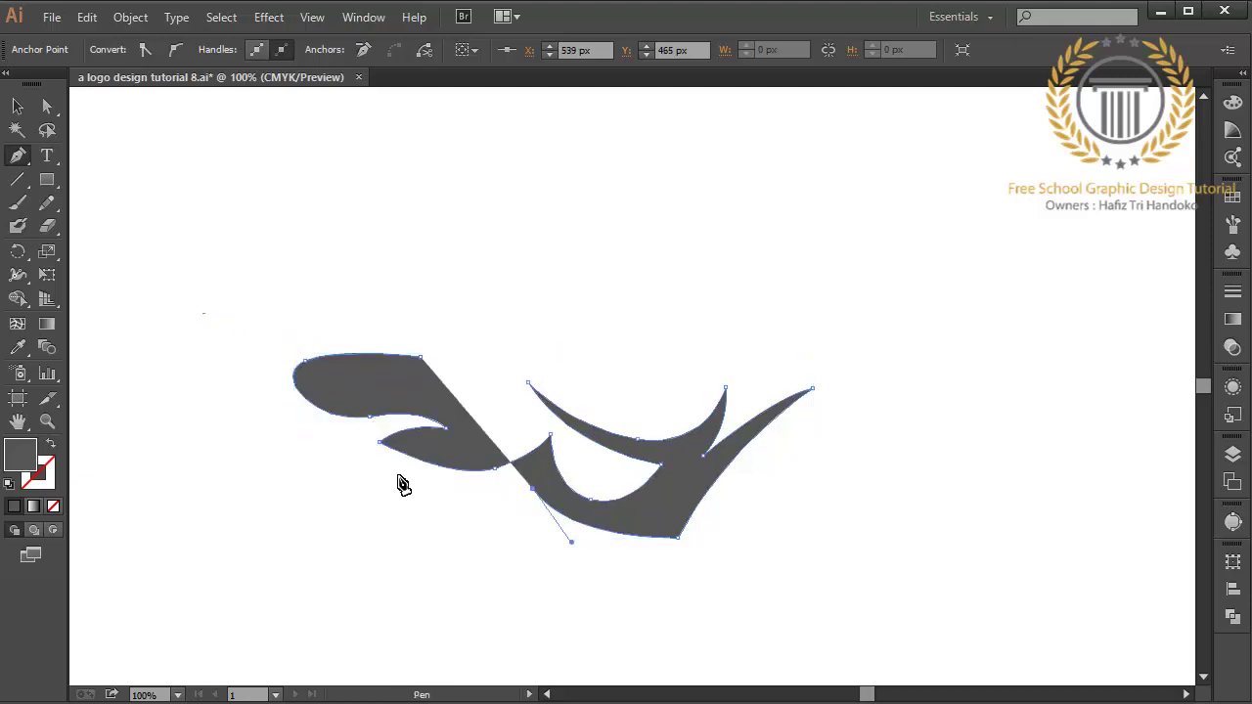
{"action": "left_click_drag", "start_coordinate": [397, 474], "coordinate": [314, 435]}
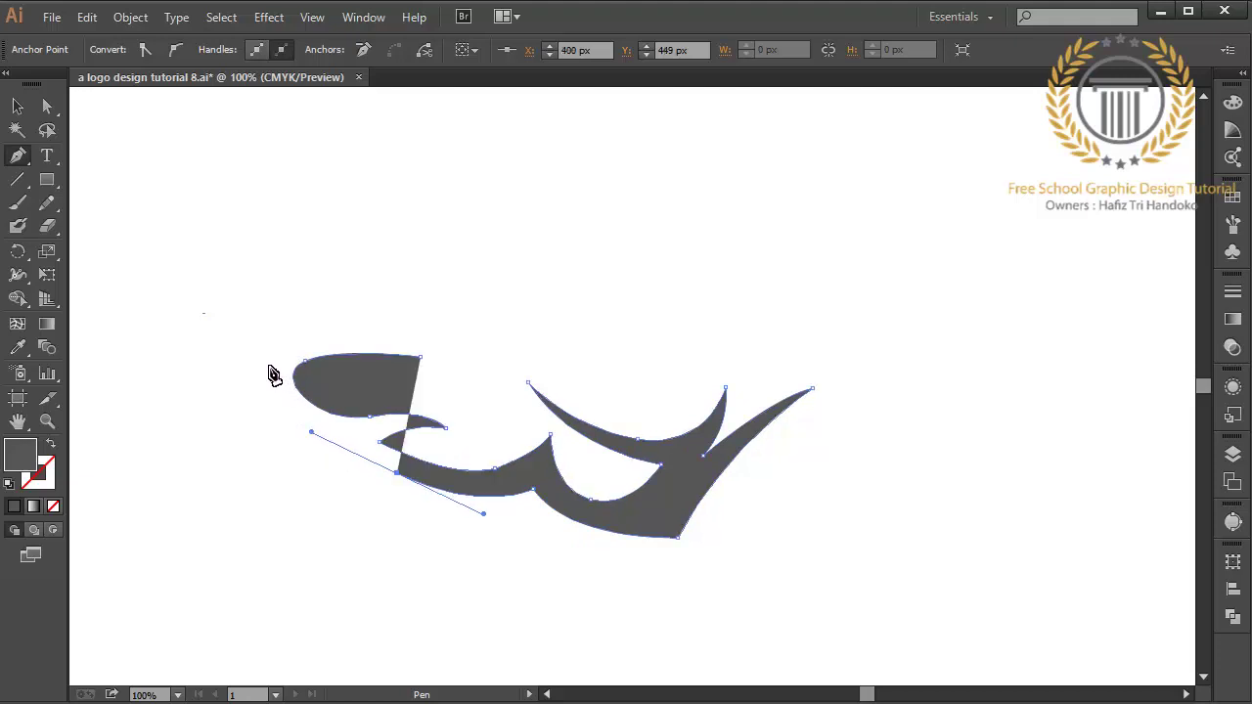
{"action": "left_click_drag", "start_coordinate": [269, 366], "coordinate": [272, 333]}
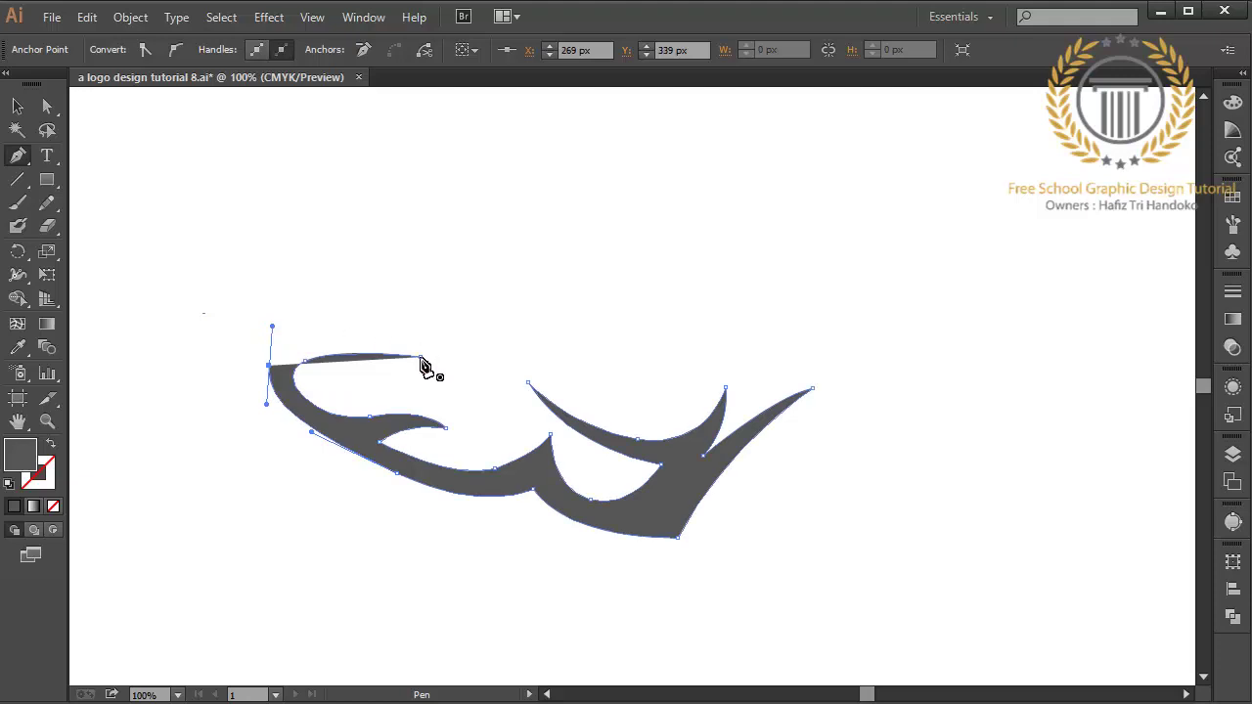
{"action": "left_click", "coordinate": [421, 358]}
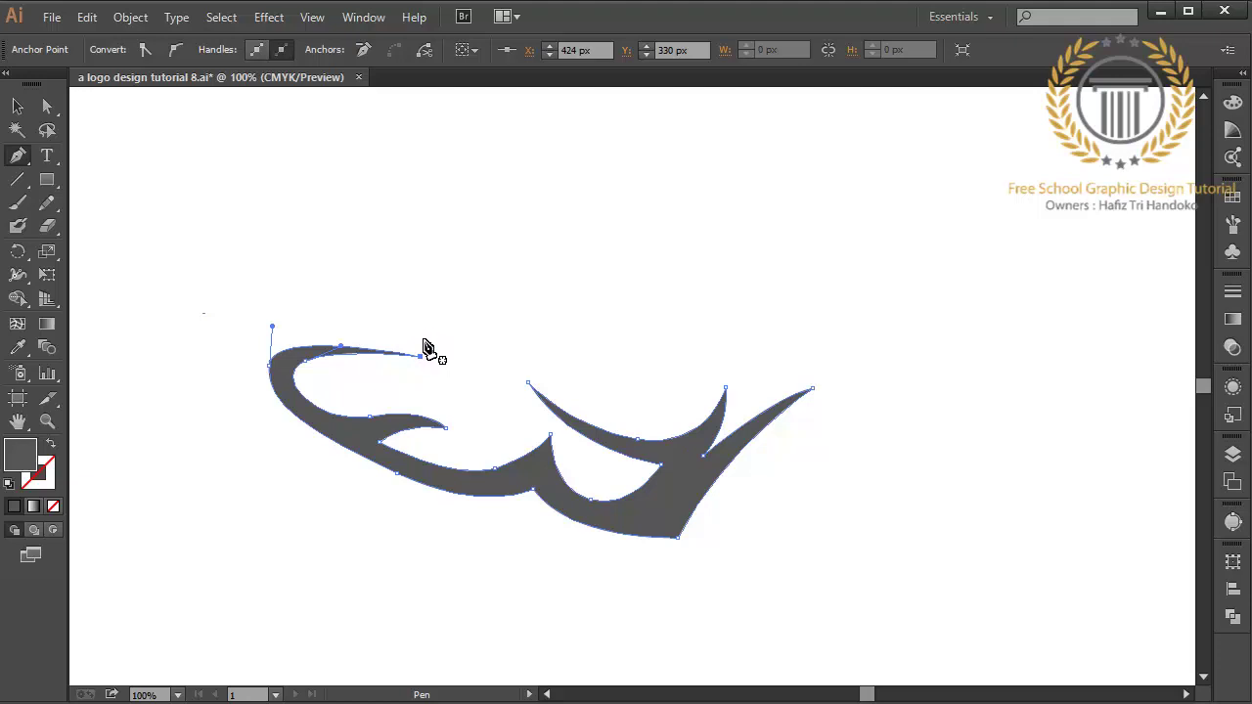
Raise the spike's tip and bend its edges into a smooth tapered curl using Direct Selection
{"action": "left_click", "coordinate": [47, 106]}
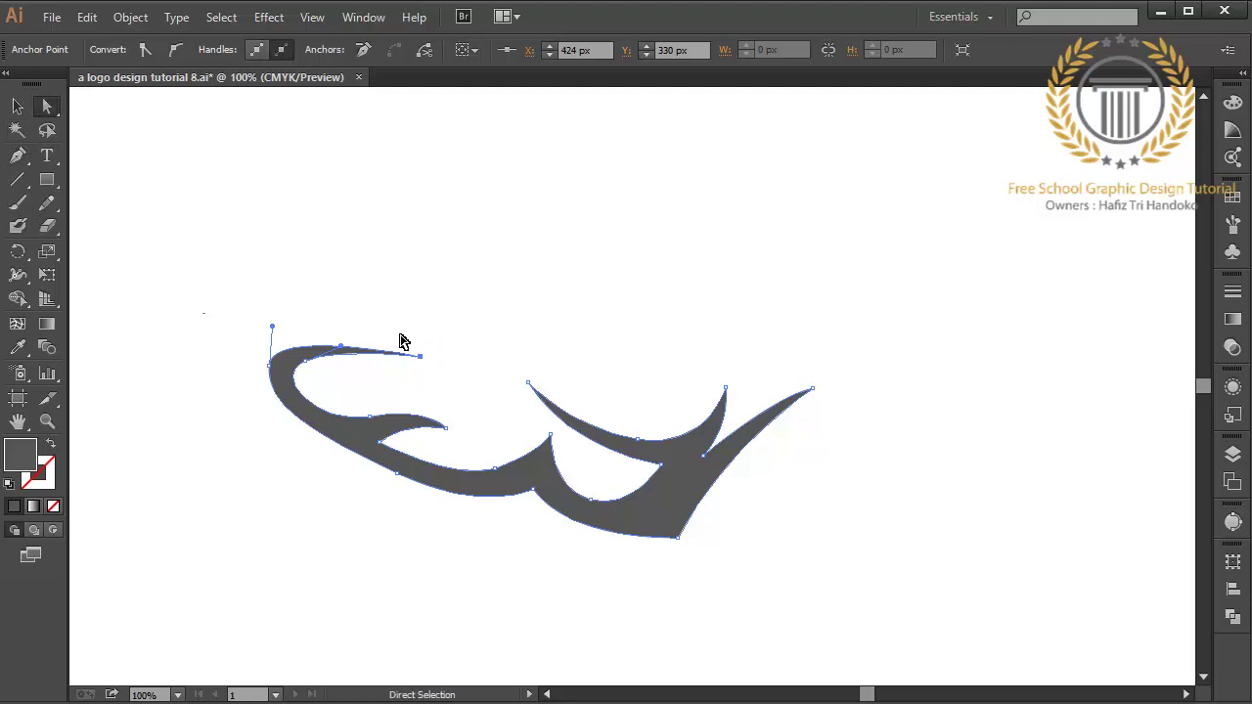
{"action": "left_click", "coordinate": [419, 357]}
{"action": "left_click_drag", "start_coordinate": [420, 357], "coordinate": [418, 309]}
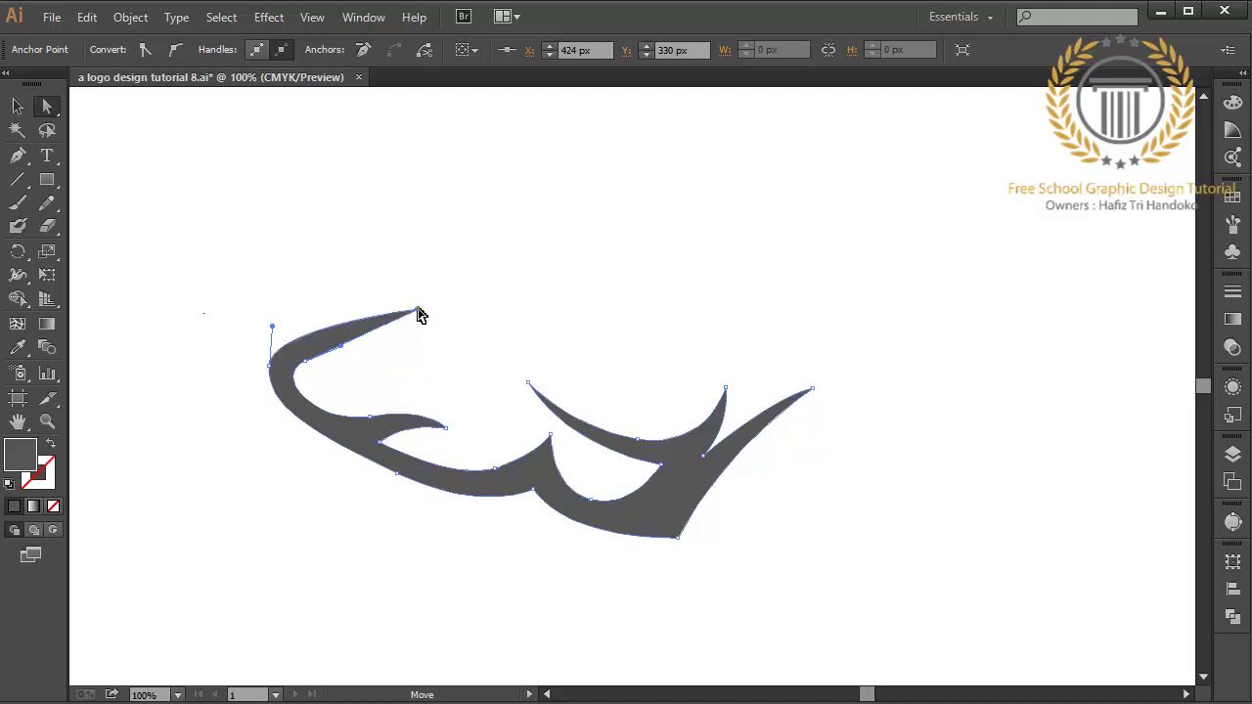
{"action": "left_click_drag", "start_coordinate": [345, 353], "coordinate": [275, 311]}
{"action": "left_click_drag", "start_coordinate": [270, 369], "coordinate": [278, 378]}
{"action": "left_click", "coordinate": [237, 374]}
{"action": "left_click", "coordinate": [19, 157]}
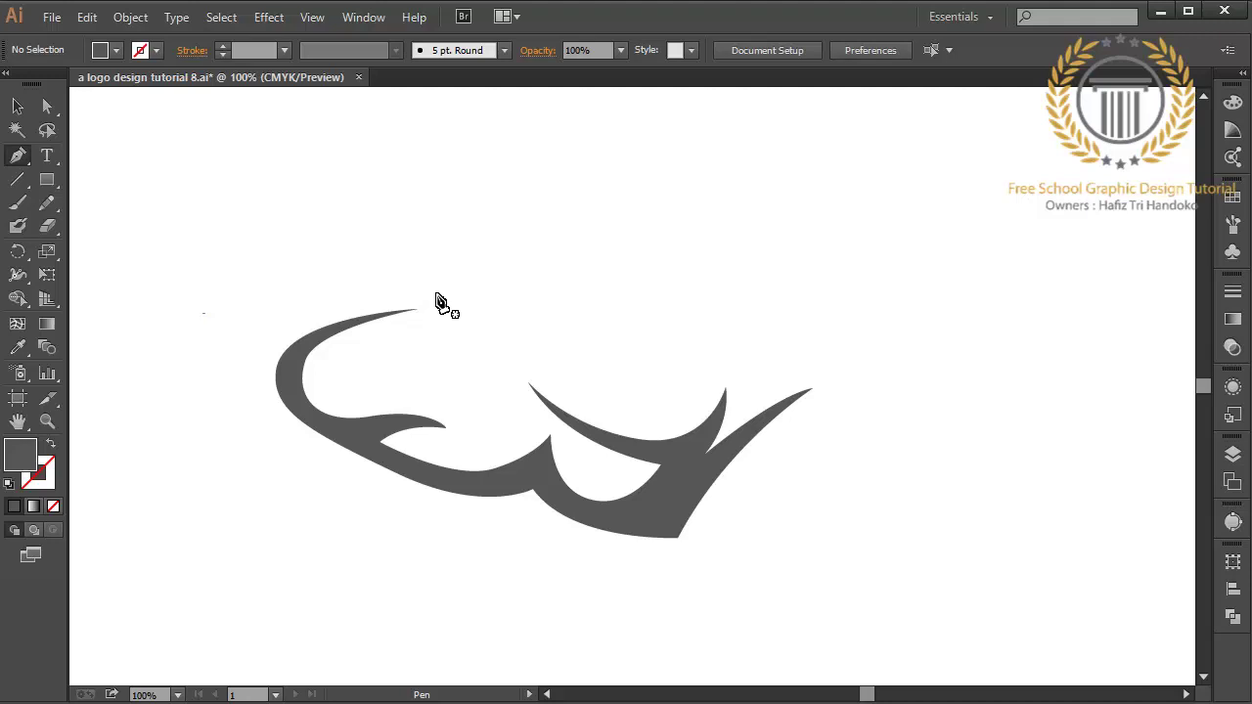
Draw the first ear's curved lower edge, pointed tip and back edge with sharp corners
{"action": "left_click", "coordinate": [435, 295]}
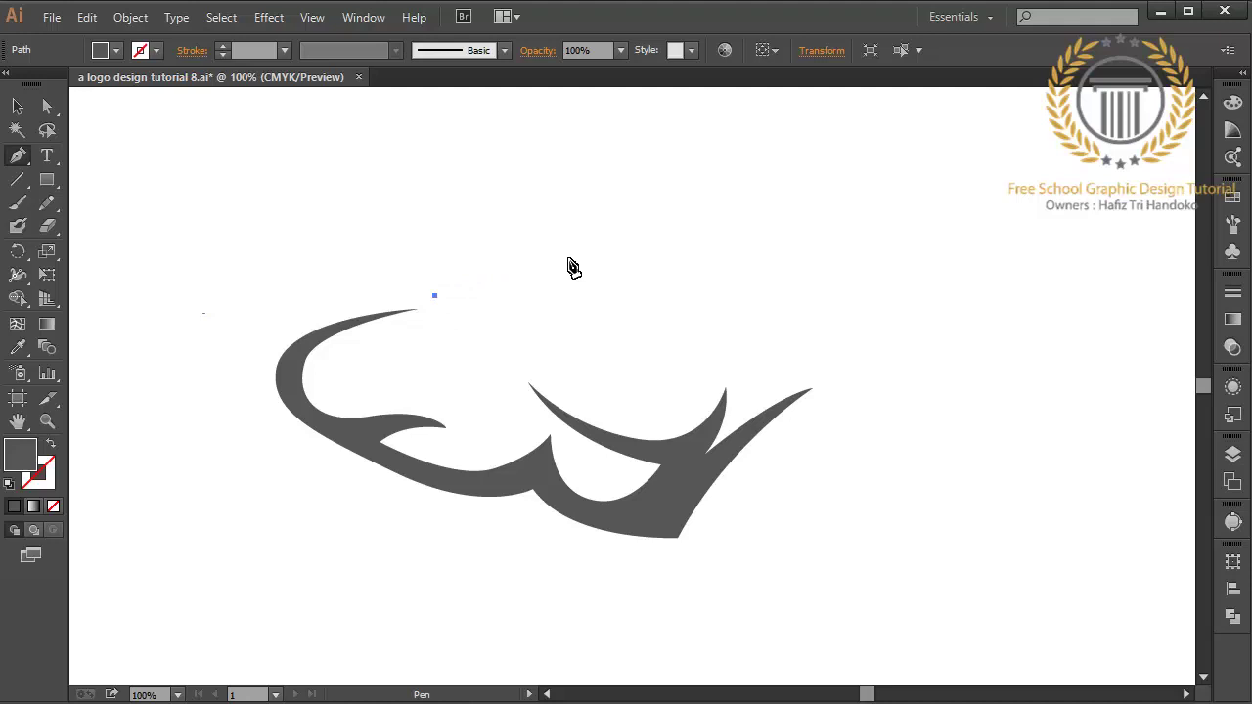
{"action": "left_click_drag", "start_coordinate": [567, 259], "coordinate": [666, 274]}
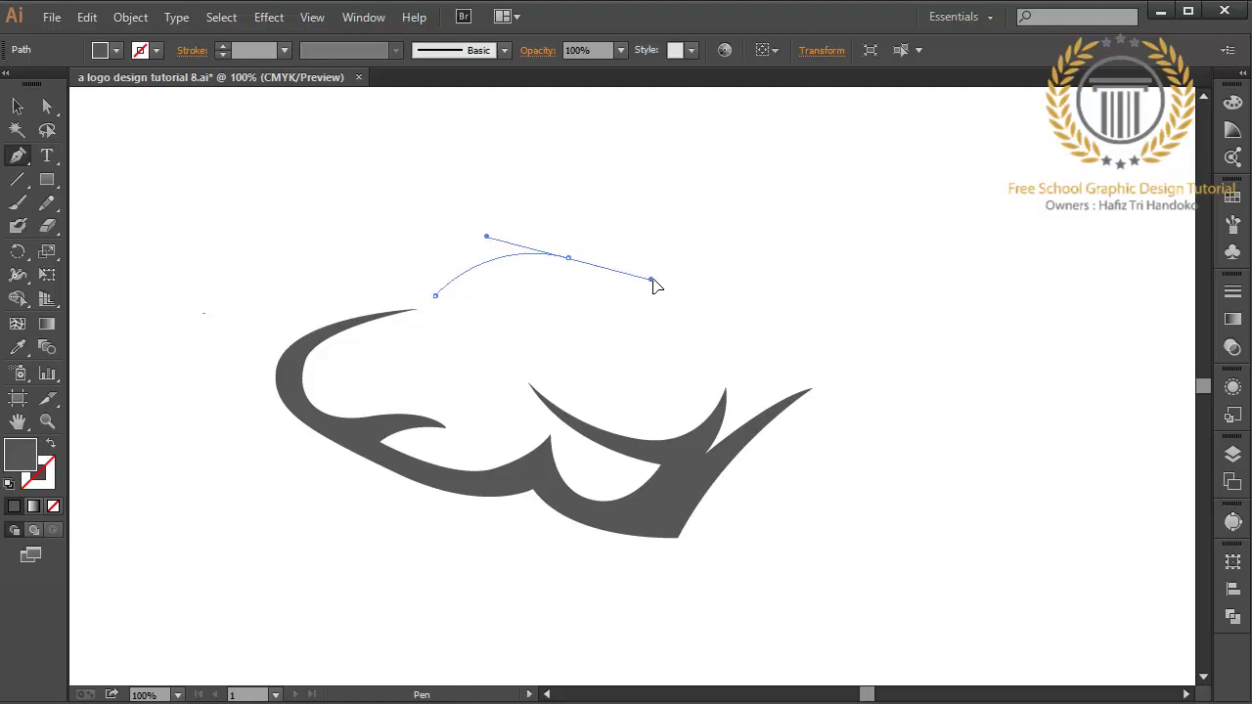
{"action": "left_click", "coordinate": [567, 260]}
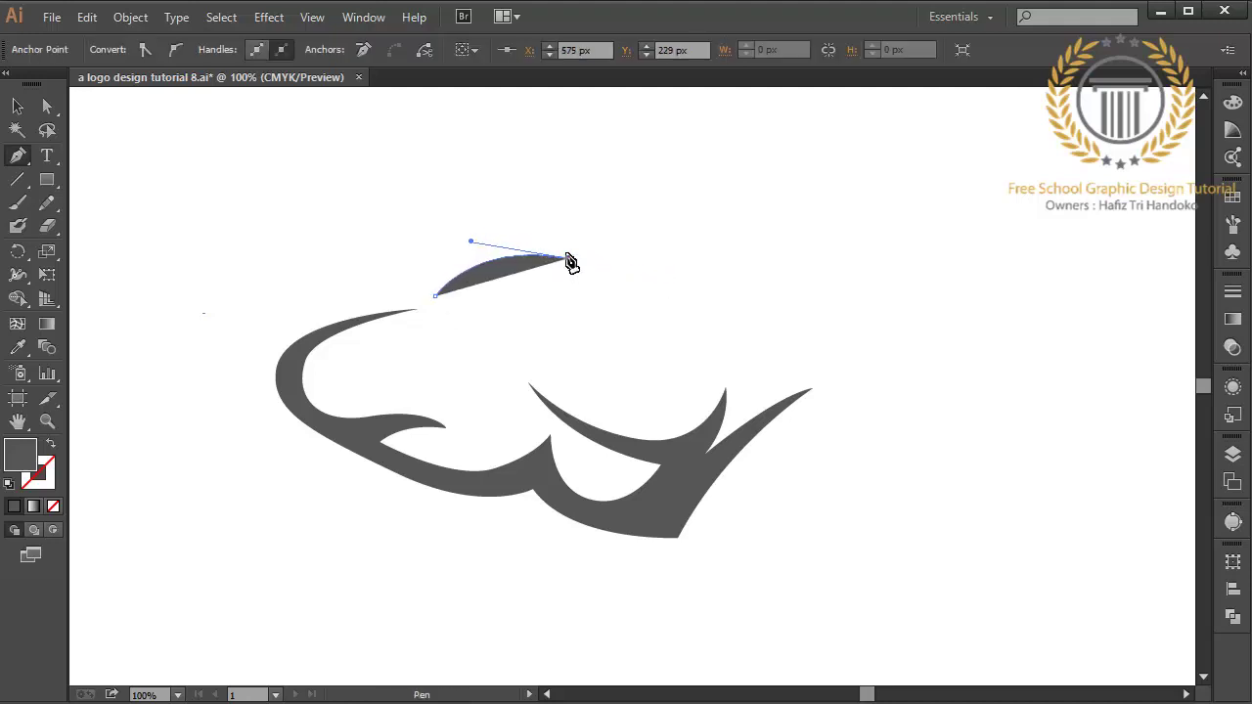
{"action": "left_click_drag", "start_coordinate": [544, 204], "coordinate": [517, 180]}
{"action": "left_click", "coordinate": [543, 202]}
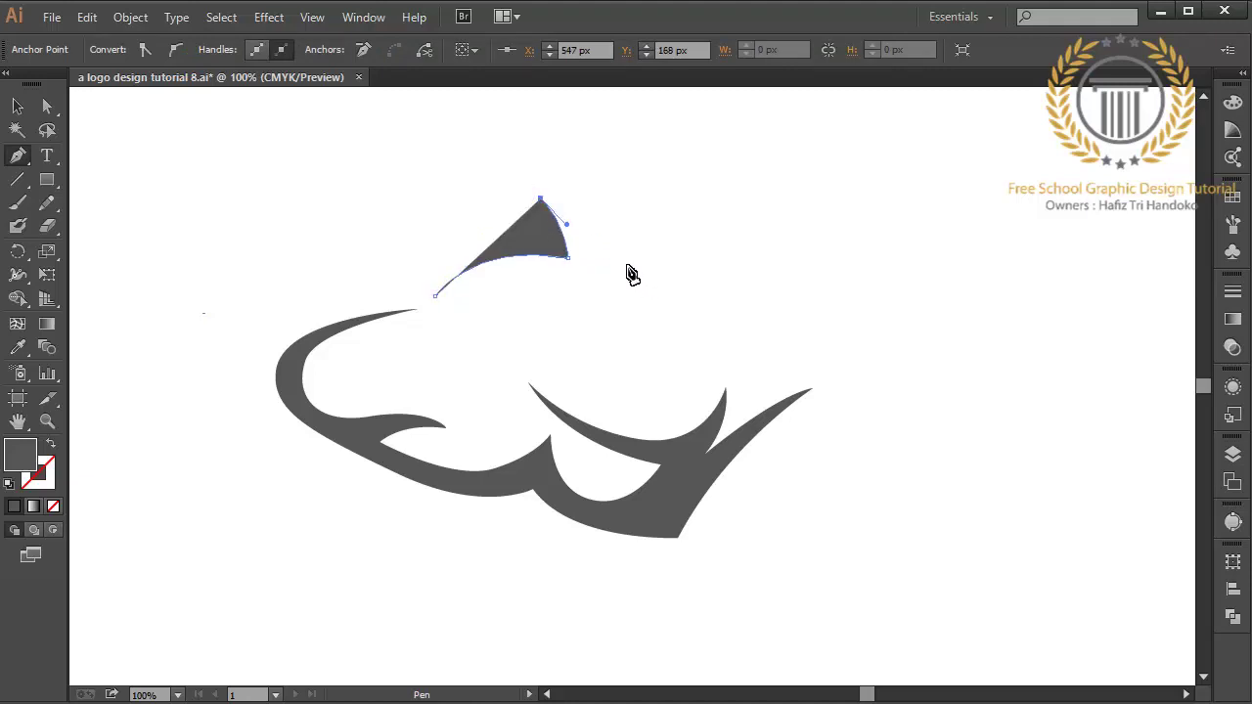
{"action": "left_click_drag", "start_coordinate": [626, 262], "coordinate": [653, 330]}
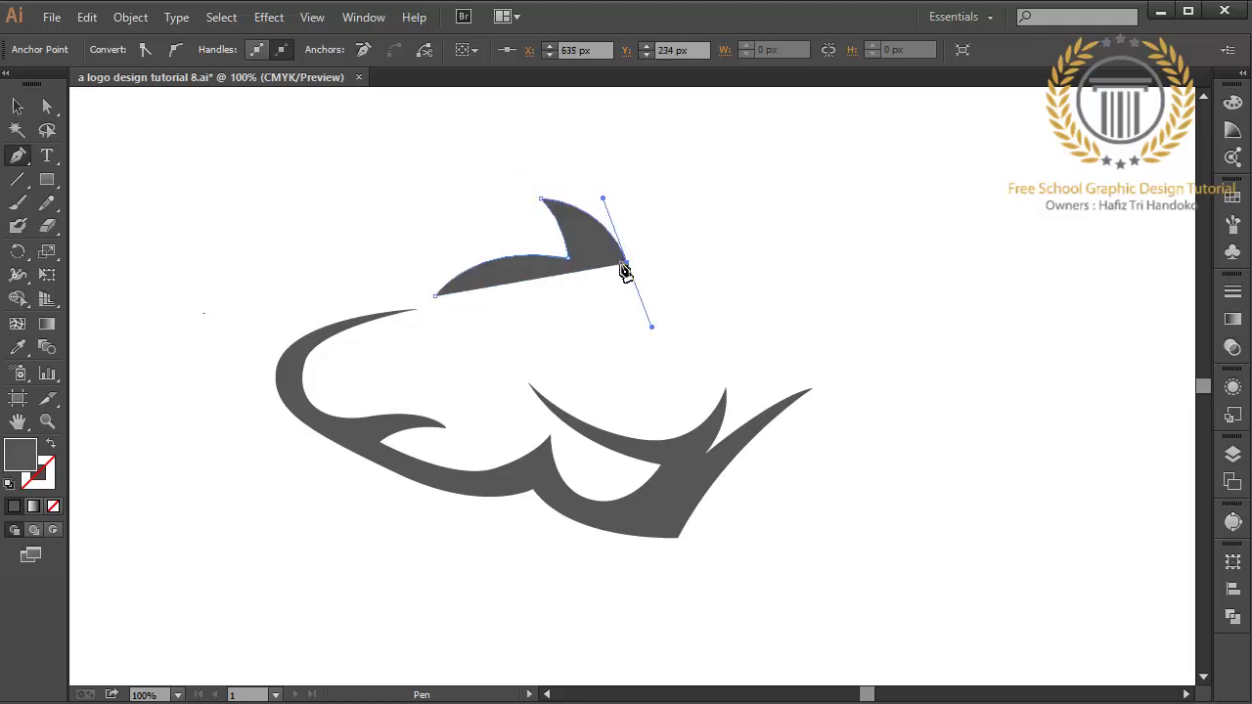
{"action": "left_click", "coordinate": [627, 264]}
Adjust the ear's top curve, add its lower back corner and close the ear shape
{"action": "left_click", "coordinate": [553, 220], "text": "ctrl"}
{"action": "left_click", "coordinate": [546, 217], "text": "ctrl"}
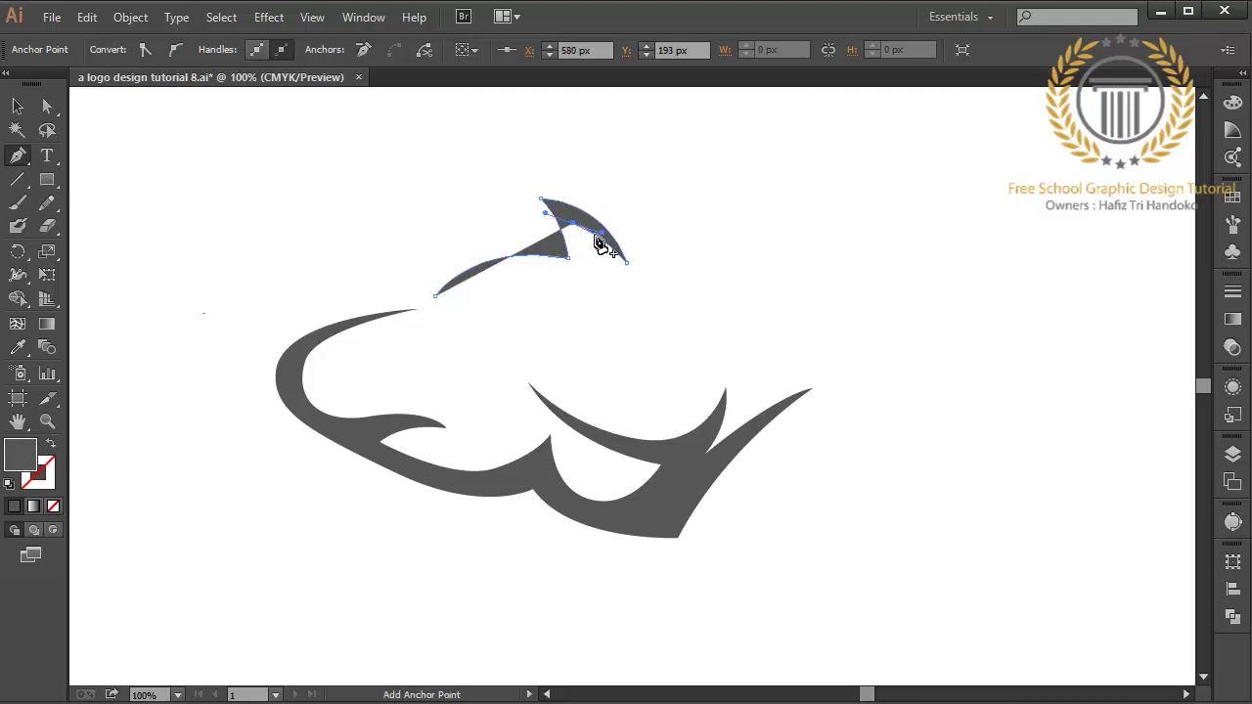
{"action": "left_click", "coordinate": [575, 228], "text": "ctrl"}
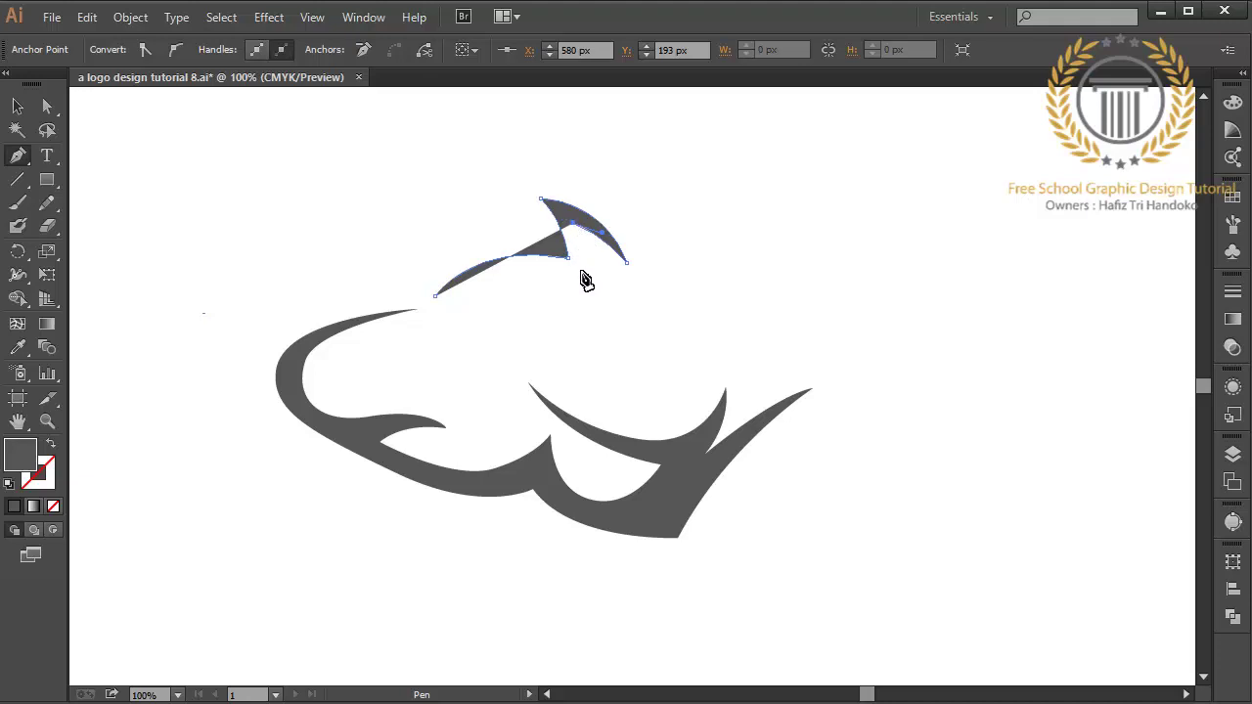
{"action": "left_click_drag", "start_coordinate": [582, 268], "coordinate": [581, 279]}
{"action": "key", "text": "ctrl+z"}
{"action": "key", "text": "ctrl+z"}
{"action": "left_click_drag", "start_coordinate": [590, 275], "coordinate": [590, 306]}
{"action": "left_click", "coordinate": [590, 276]}
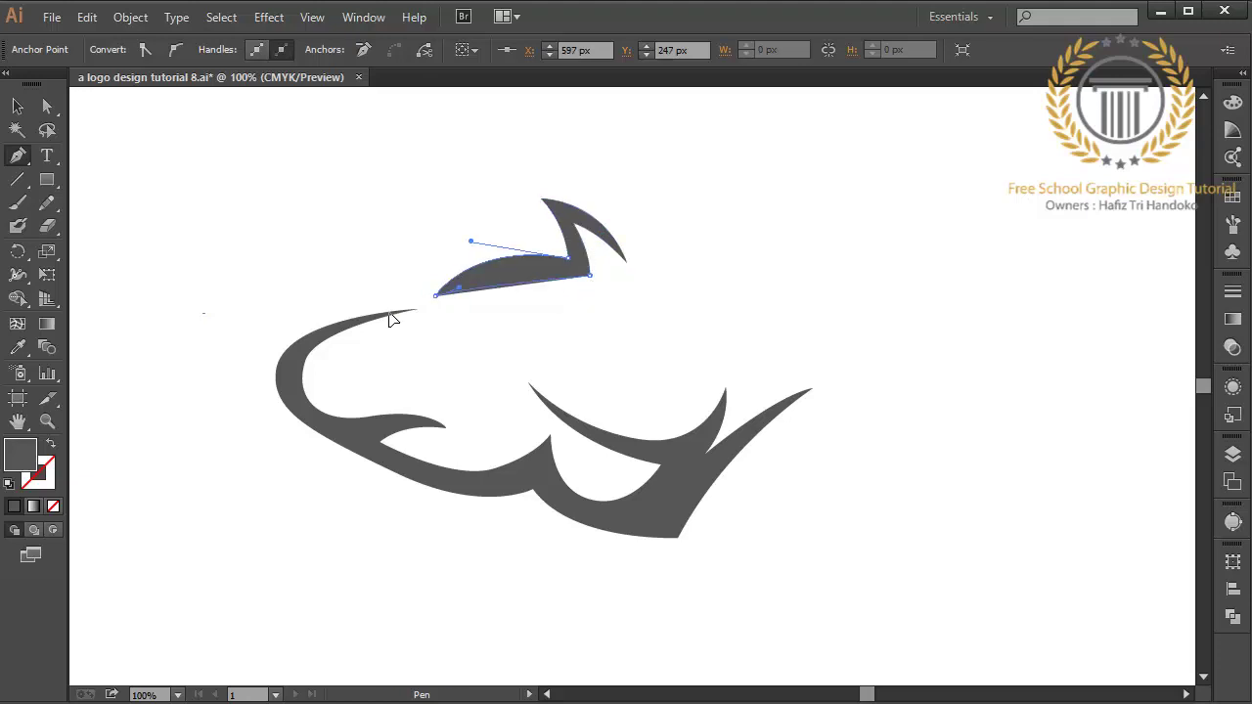
{"action": "left_click_drag", "start_coordinate": [436, 299], "coordinate": [396, 348]}
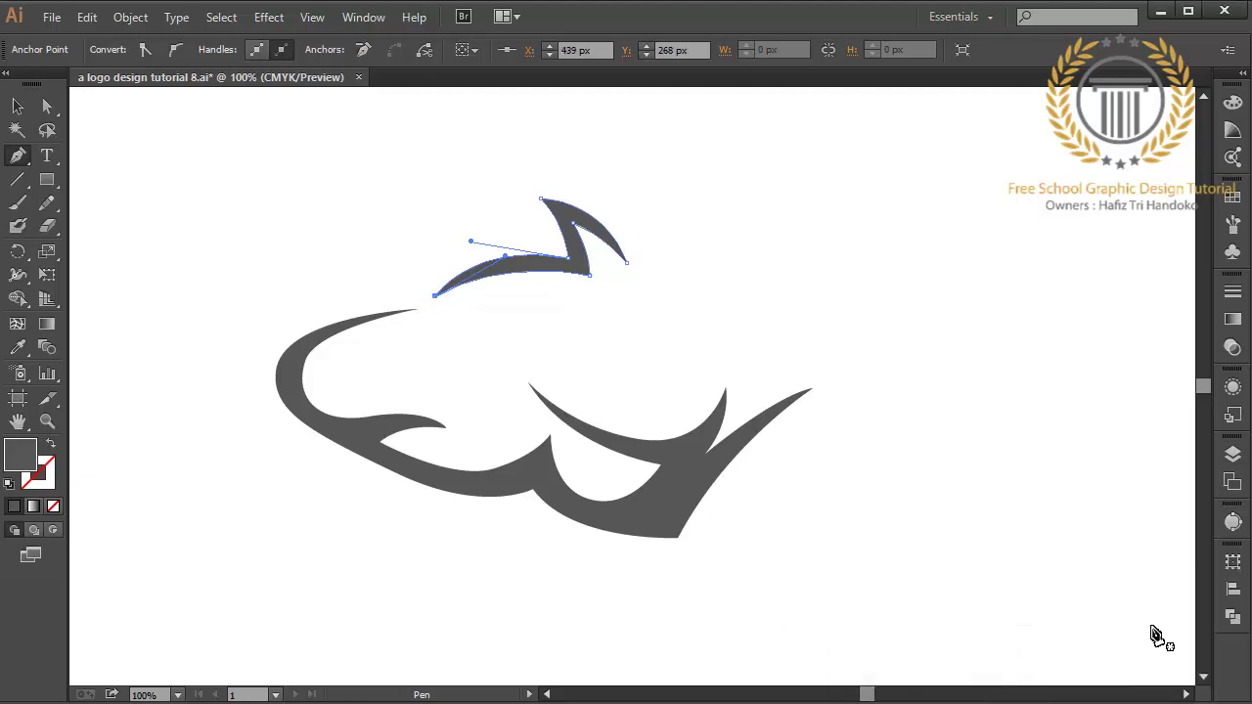
{"action": "left_click", "coordinate": [638, 287]}
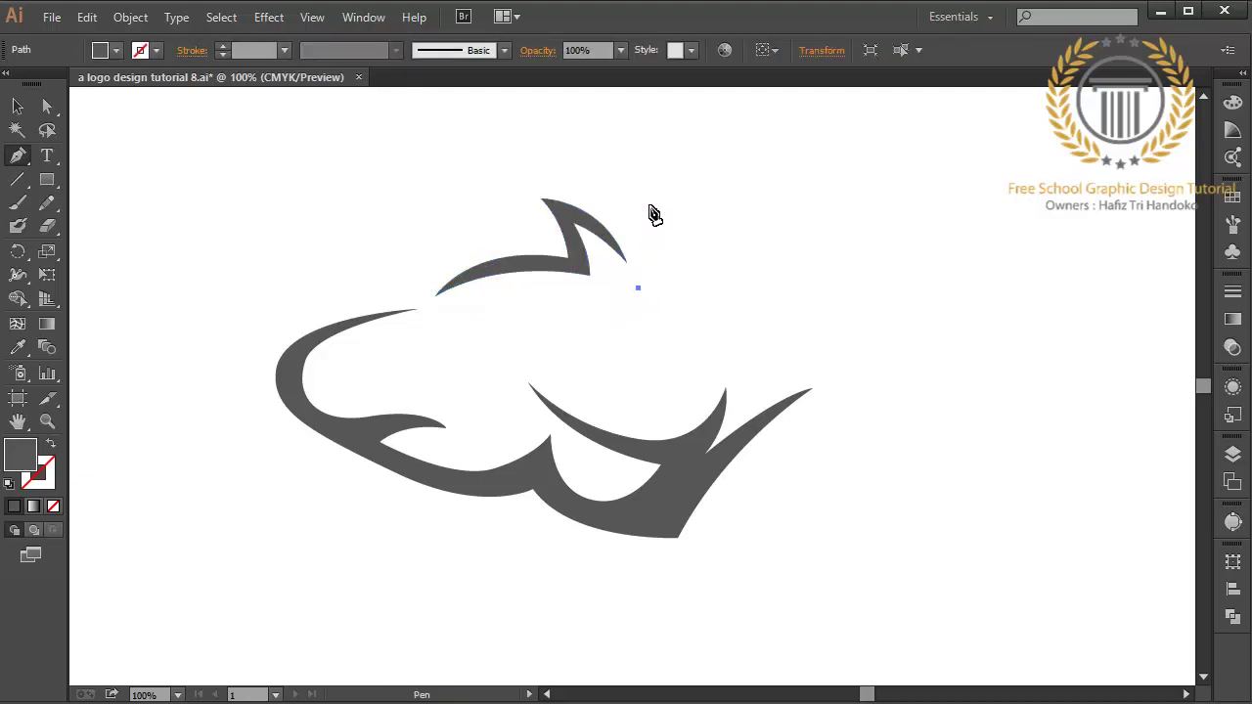
Draw the second ear's inner edge and curve it down to its lower right tip
{"action": "left_click_drag", "start_coordinate": [651, 206], "coordinate": [633, 159]}
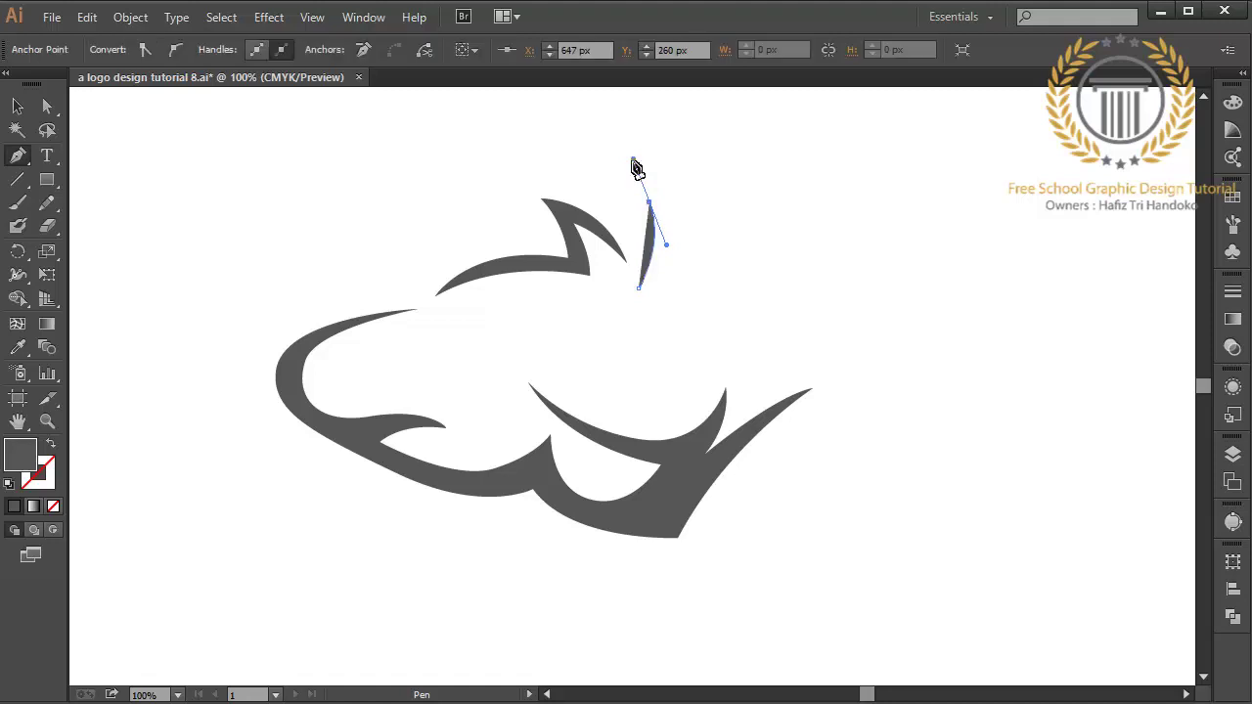
{"action": "left_click", "coordinate": [649, 204]}
{"action": "left_click_drag", "start_coordinate": [717, 315], "coordinate": [714, 406]}
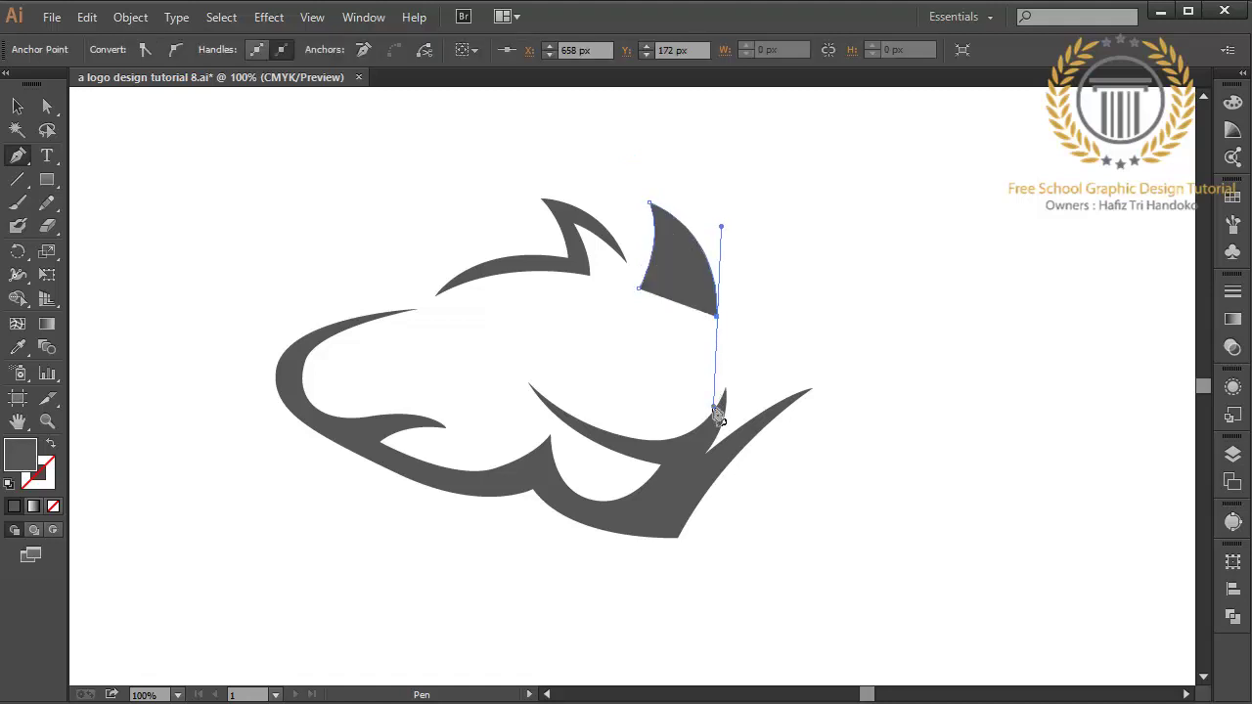
{"action": "left_click", "coordinate": [717, 315]}
{"action": "left_click_drag", "start_coordinate": [802, 364], "coordinate": [833, 395]}
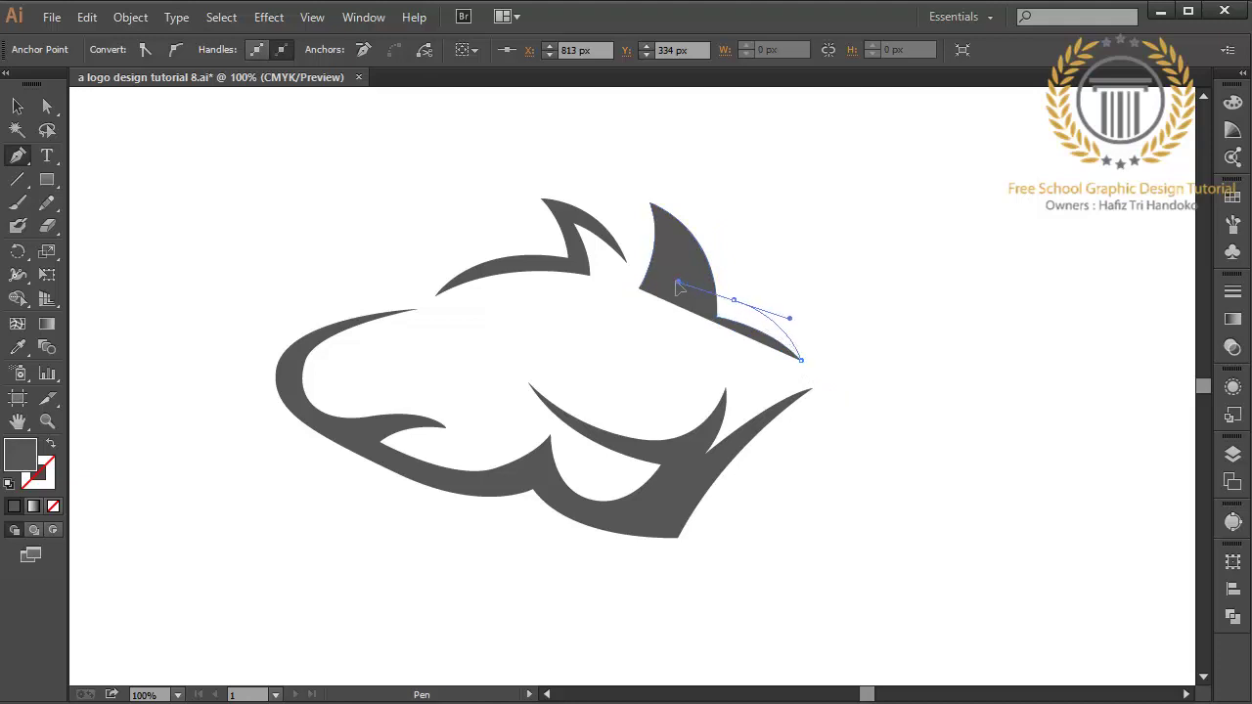
Add the ear's back edge and tall pointed tip, then close the inner sliver and make it white
{"action": "left_click_drag", "start_coordinate": [734, 302], "coordinate": [784, 318]}
{"action": "left_click", "coordinate": [733, 302]}
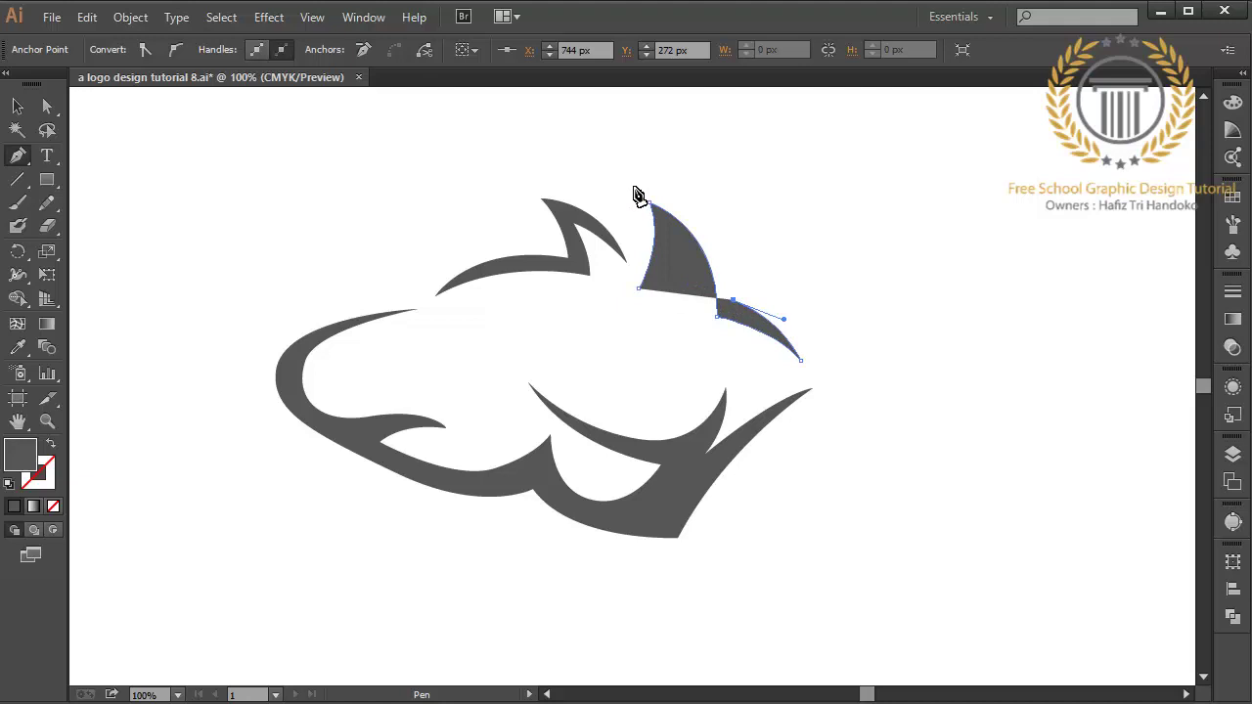
{"action": "left_click_drag", "start_coordinate": [636, 190], "coordinate": [539, 164]}
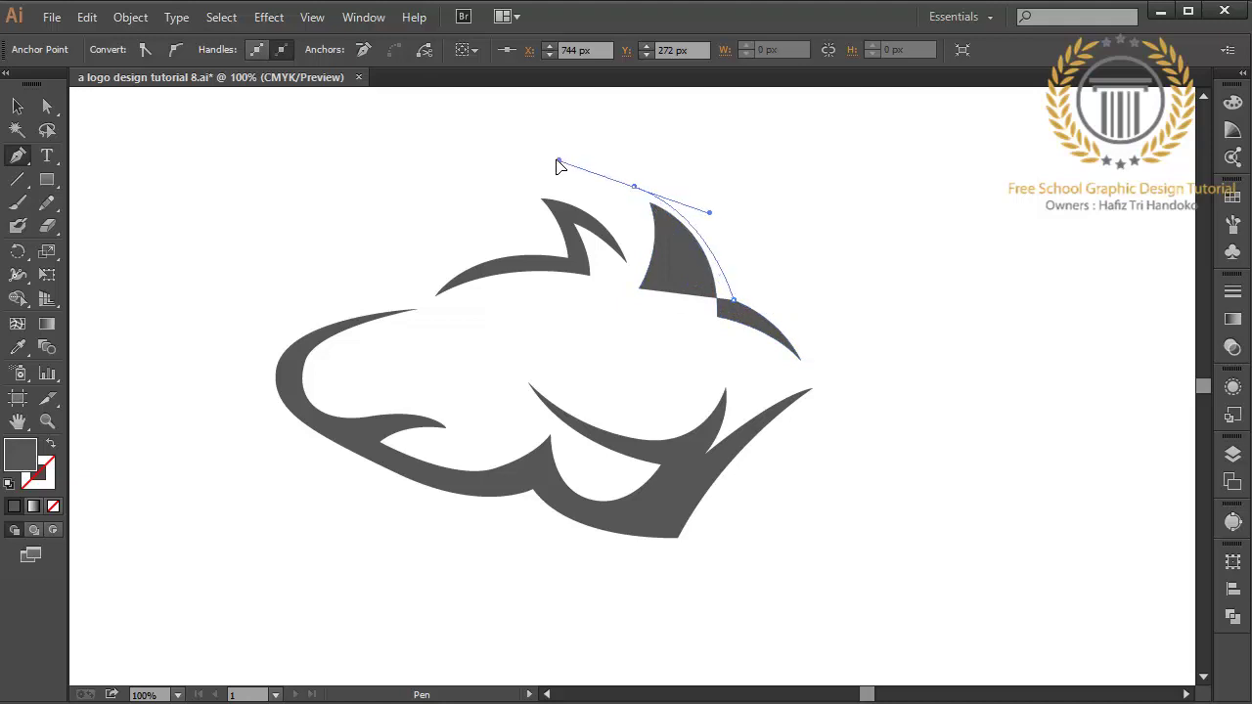
{"action": "left_click", "coordinate": [635, 188]}
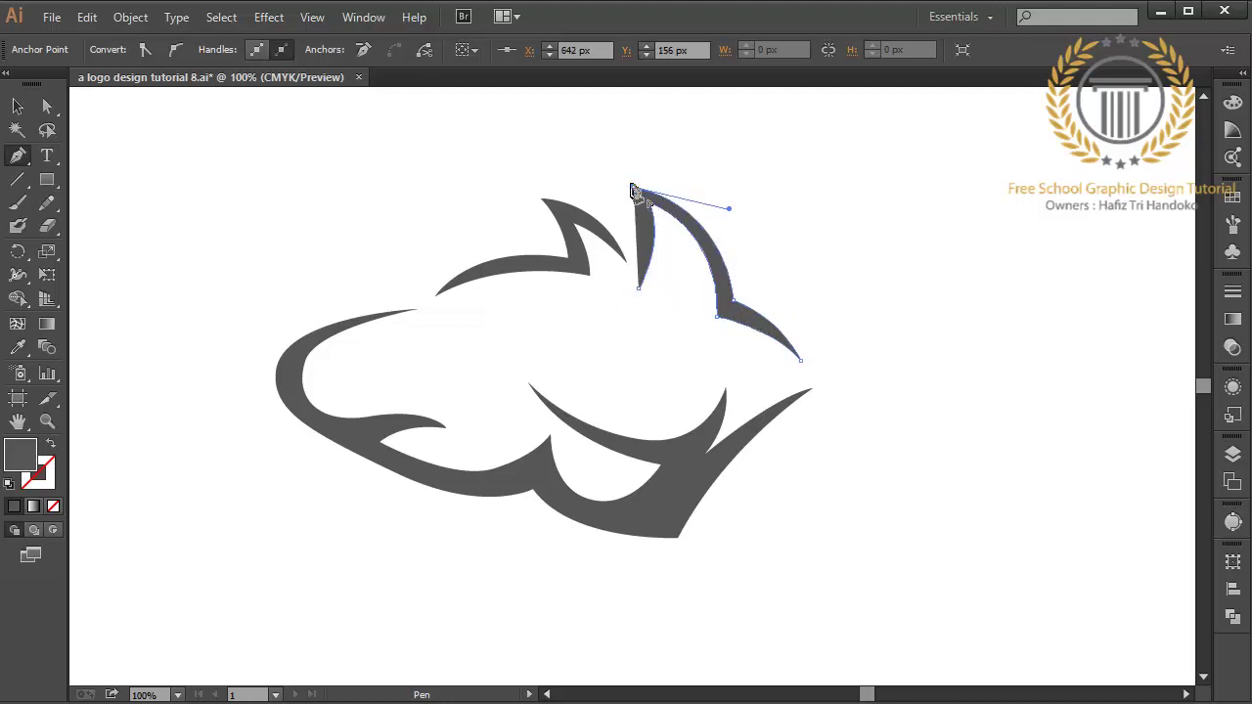
{"action": "left_click", "coordinate": [640, 292]}
{"action": "key", "text": "ctrl+shift+bracketleft"}
Draw a small slanted crescent eye below the left ear, close it and deselect
{"action": "left_click", "coordinate": [467, 323]}
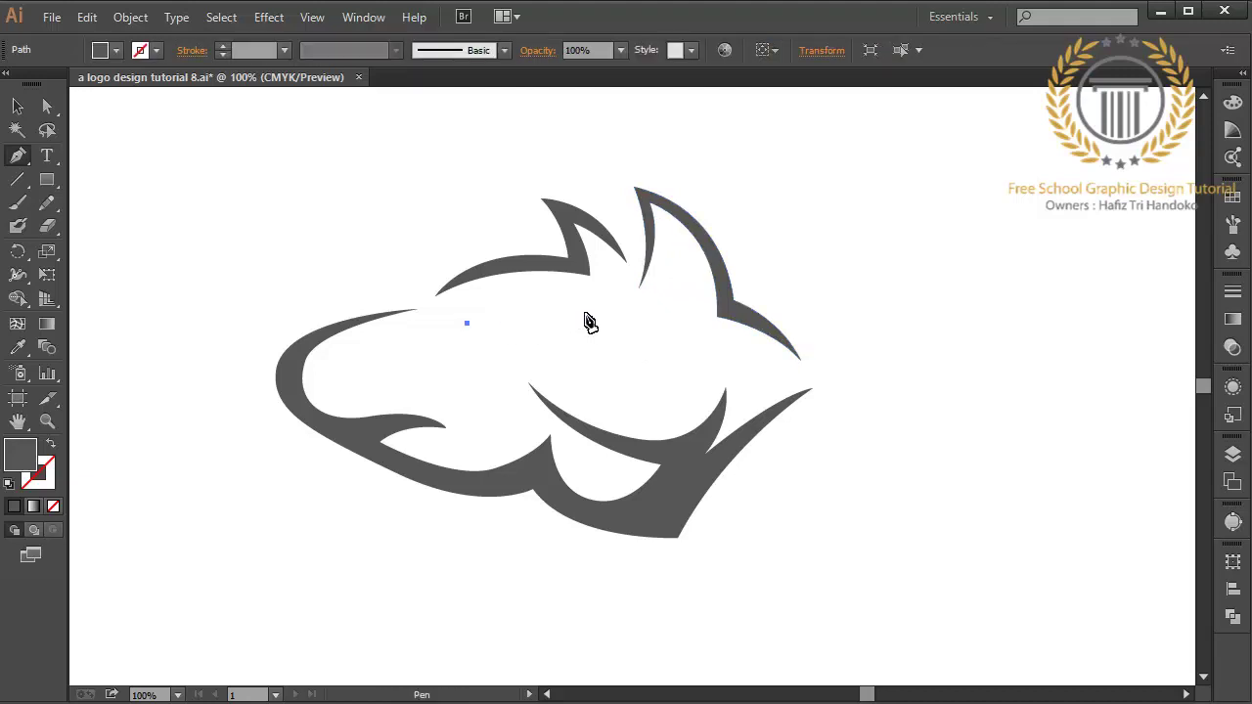
{"action": "left_click_drag", "start_coordinate": [585, 313], "coordinate": [652, 325]}
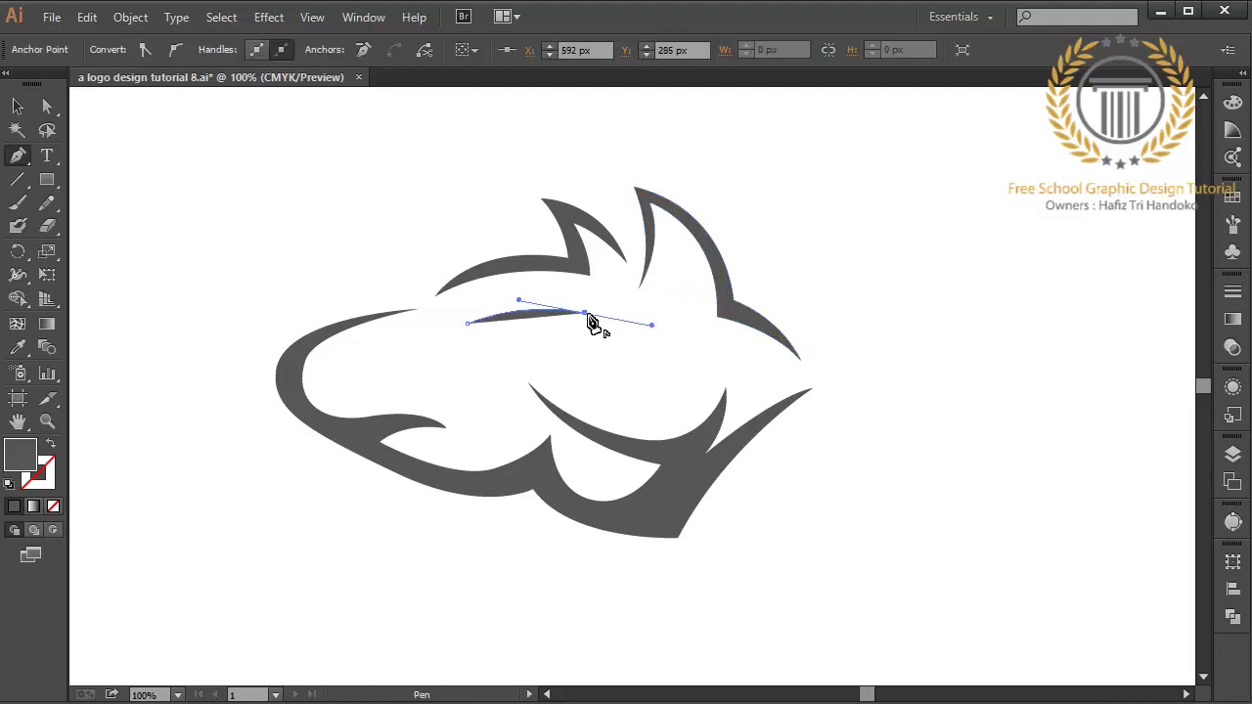
{"action": "left_click", "coordinate": [585, 314]}
{"action": "left_click", "coordinate": [458, 373]}
{"action": "left_click_drag", "start_coordinate": [459, 373], "coordinate": [488, 342]}
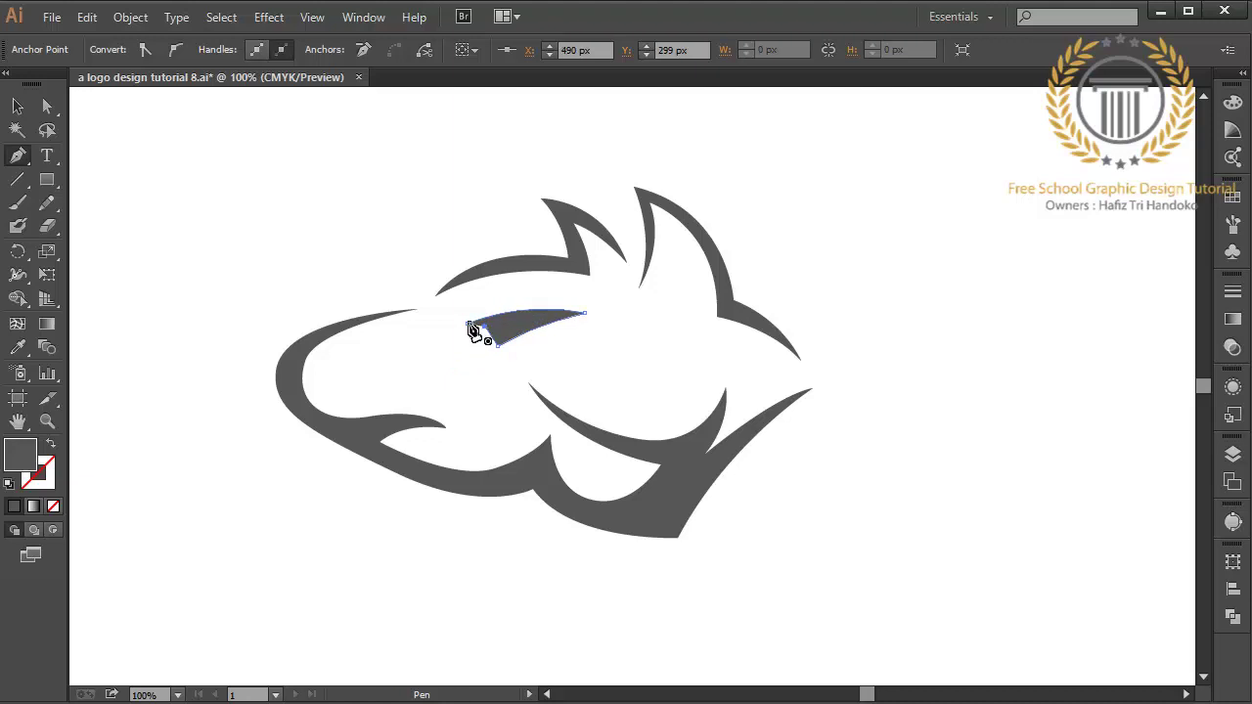
{"action": "left_click", "coordinate": [469, 326]}
{"action": "left_click", "coordinate": [49, 114]}
{"action": "left_click", "coordinate": [109, 140]}
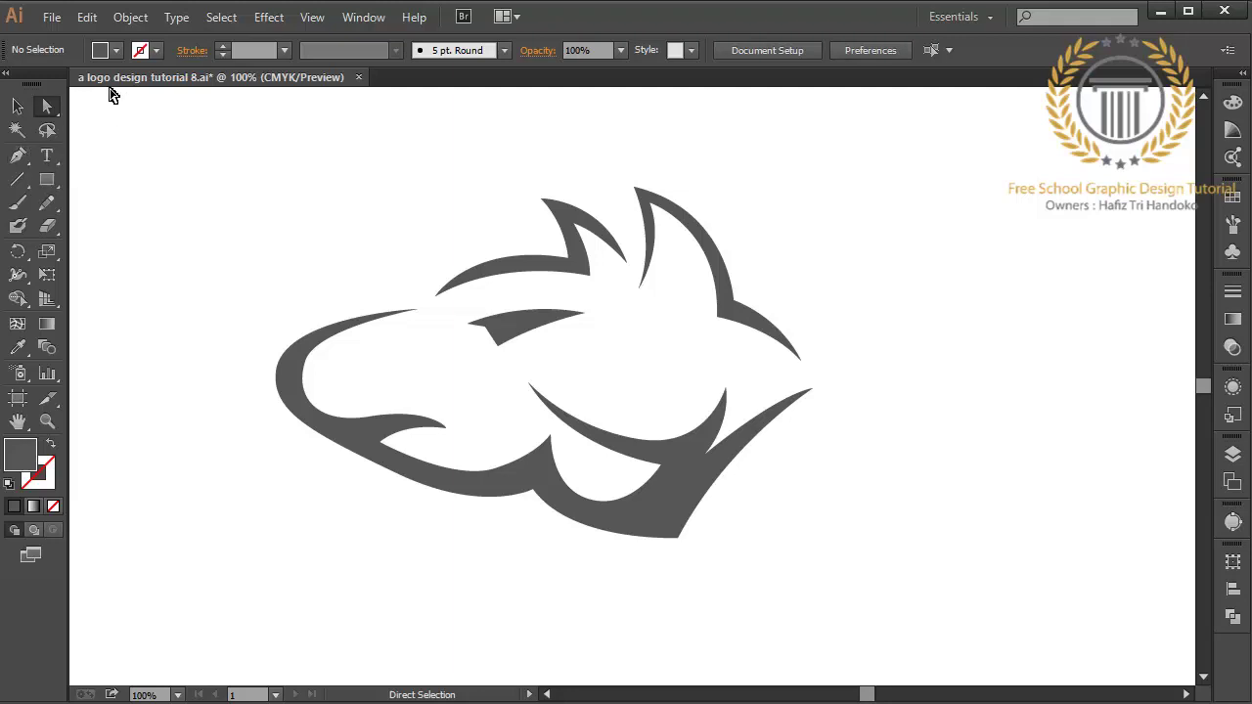
Select the whole logo, scale it up proportionally from the bottom handle and nudge it up-right
{"action": "left_click", "coordinate": [18, 154]}
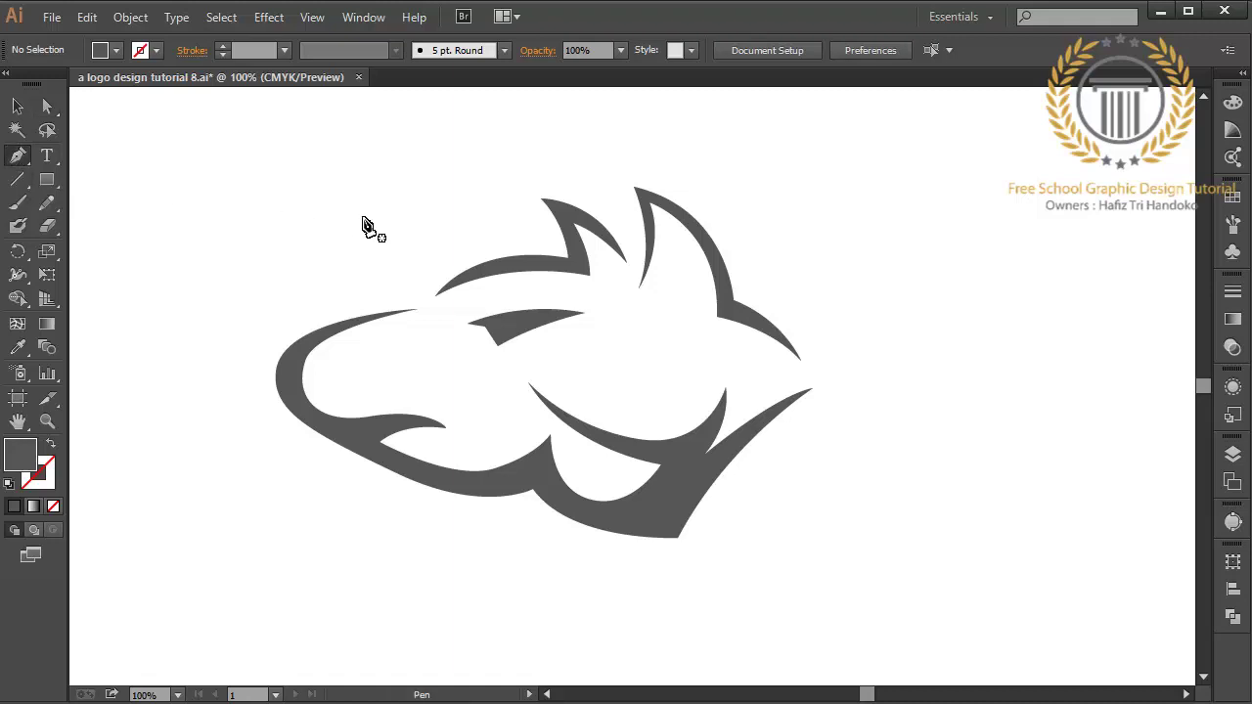
{"action": "left_click", "coordinate": [17, 106]}
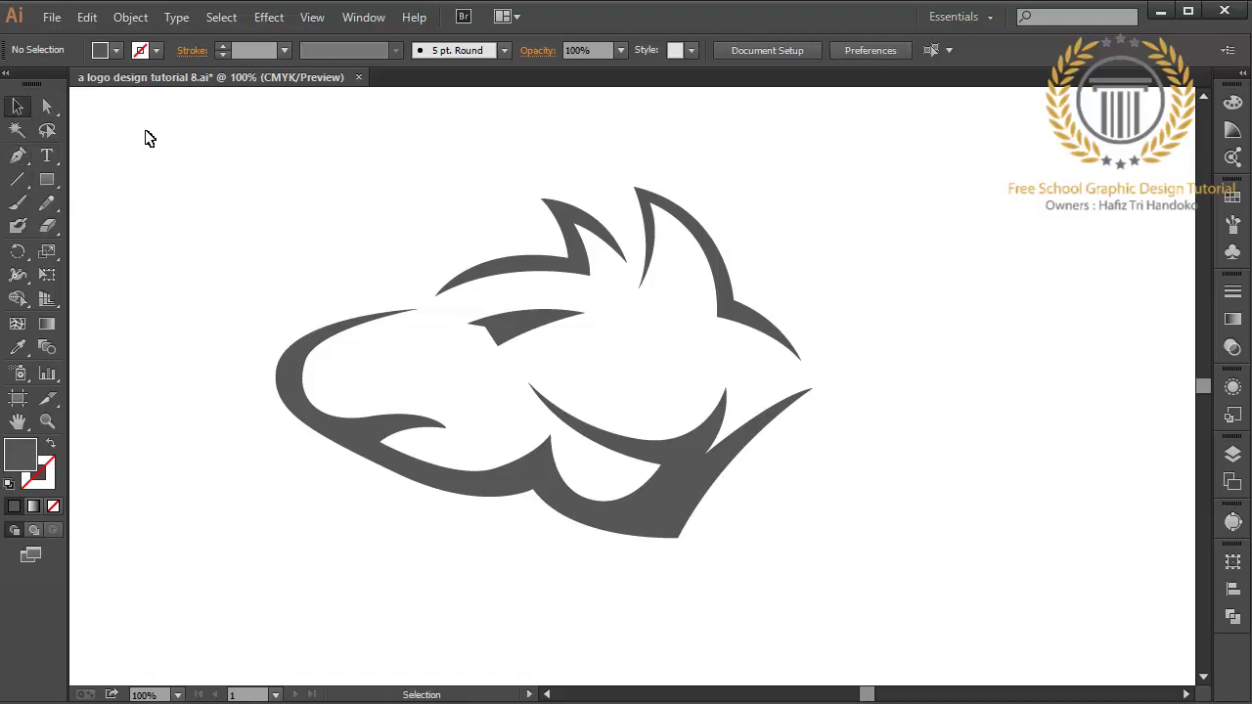
{"action": "left_click_drag", "start_coordinate": [259, 176], "coordinate": [954, 666]}
{"action": "key", "text": "a"}
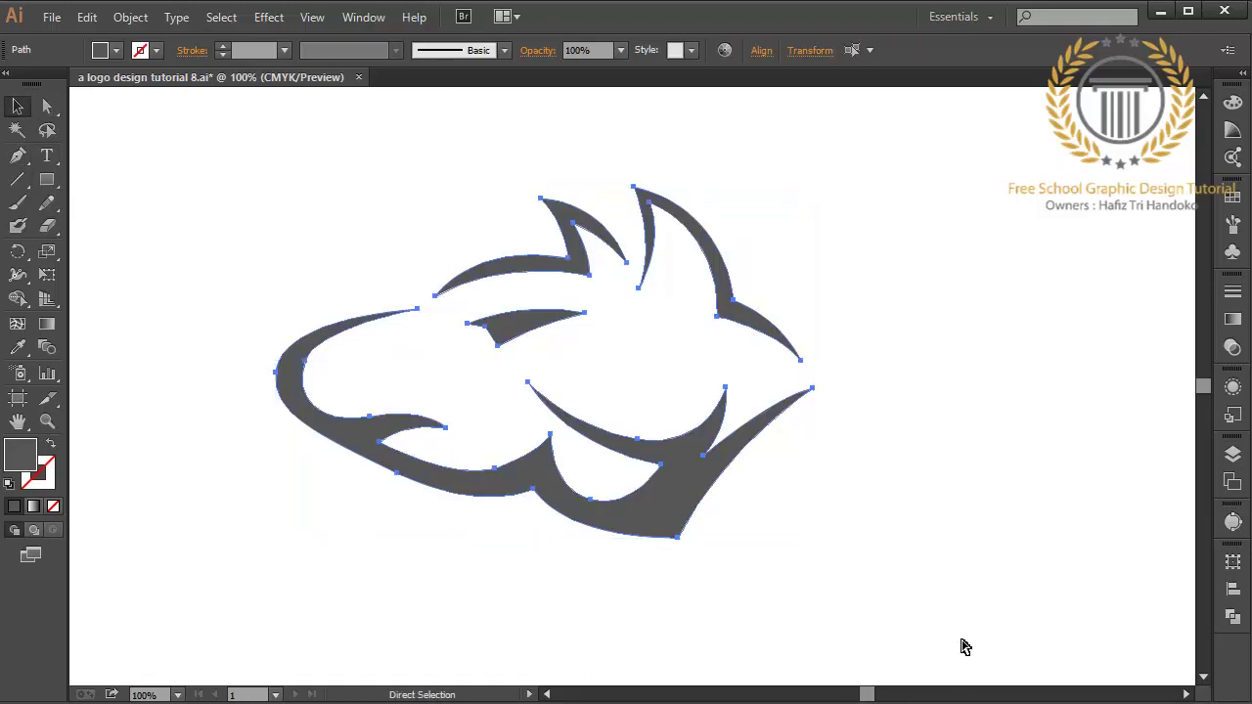
{"action": "key", "text": "v"}
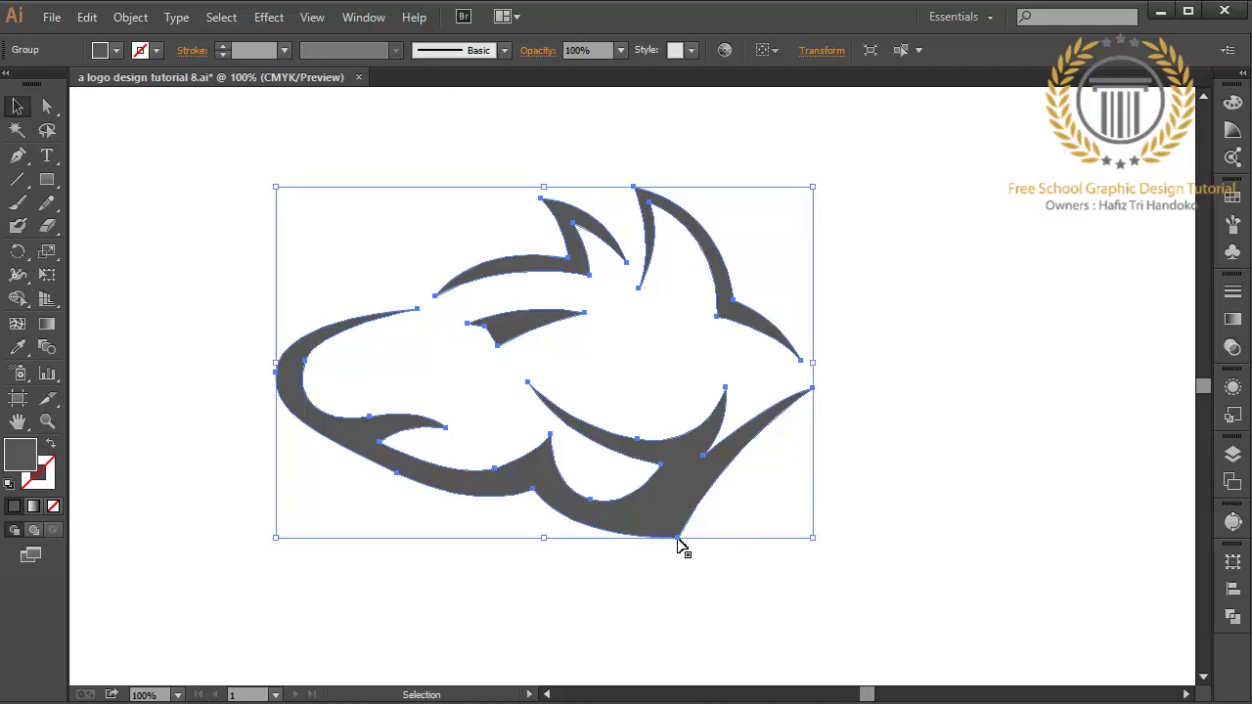
{"action": "left_click_drag", "start_coordinate": [546, 537], "coordinate": [565, 625]}
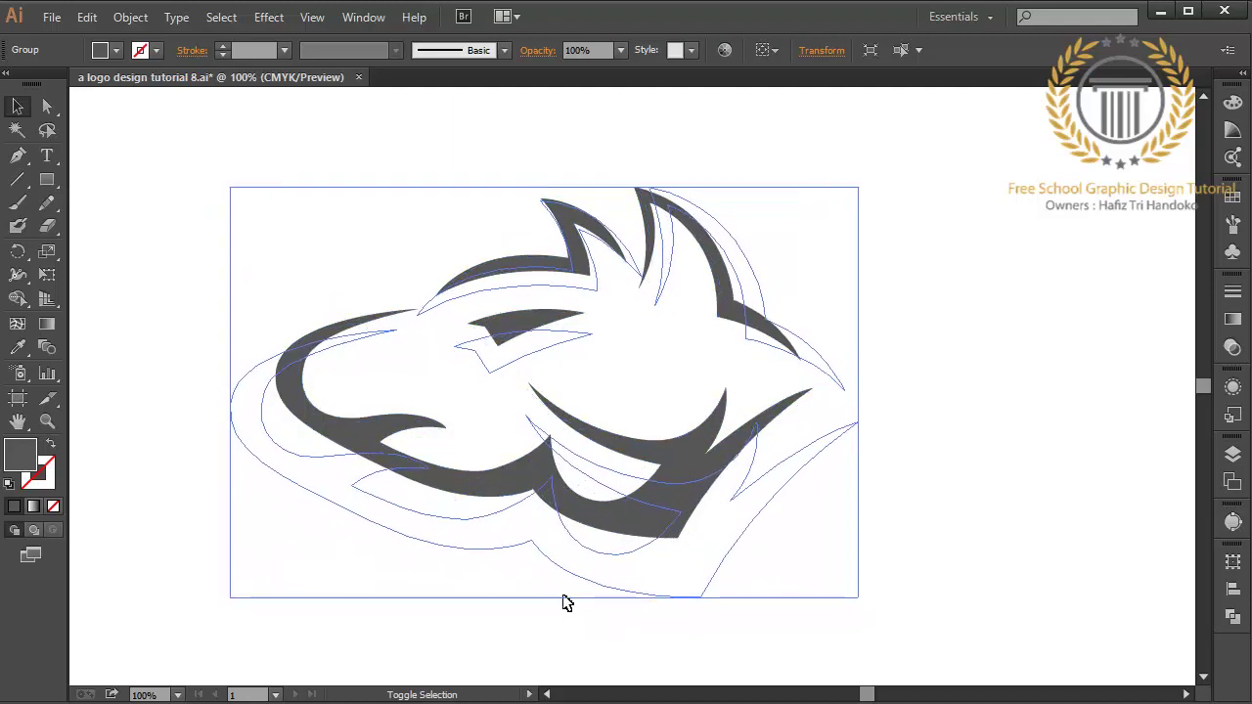
{"action": "left_click_drag", "start_coordinate": [565, 624], "coordinate": [565, 597]}
{"action": "left_click_drag", "start_coordinate": [692, 532], "coordinate": [730, 516]}
{"action": "left_click", "coordinate": [354, 189]}
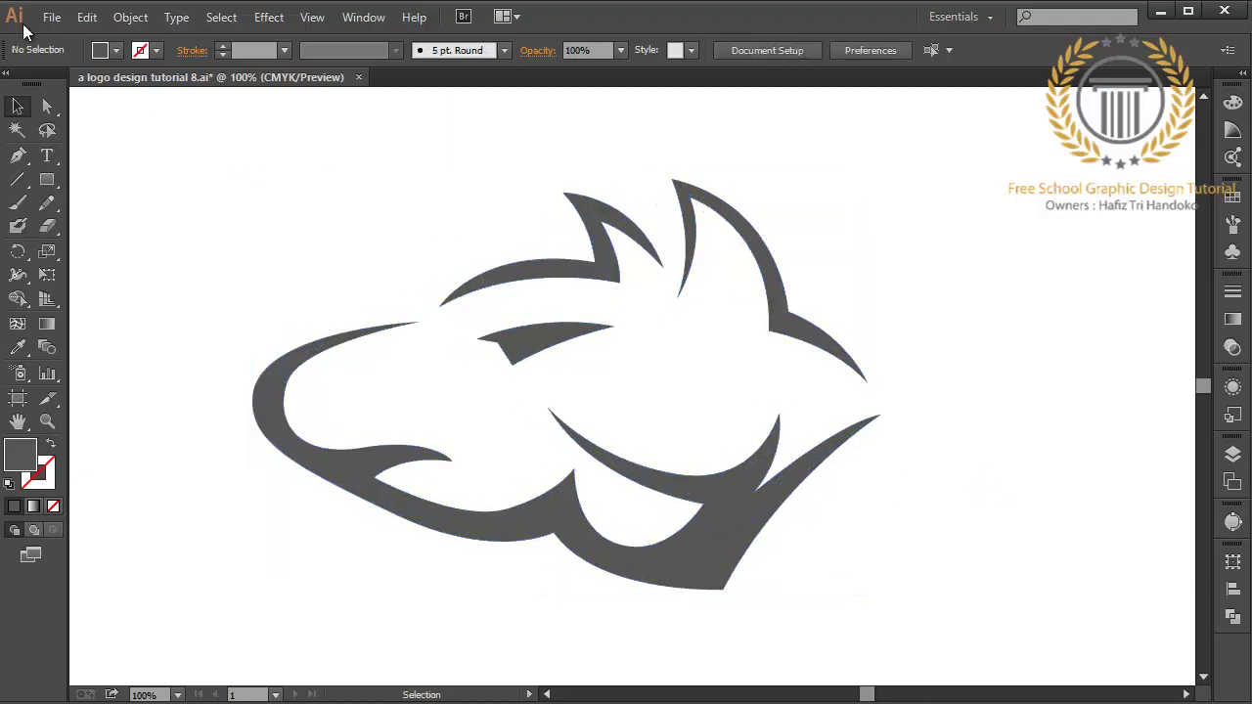
{"action": "left_click", "coordinate": [52, 17]}
Start a Save As with the file name edited, check the format version, then dismiss it
{"action": "left_click", "coordinate": [103, 198]}
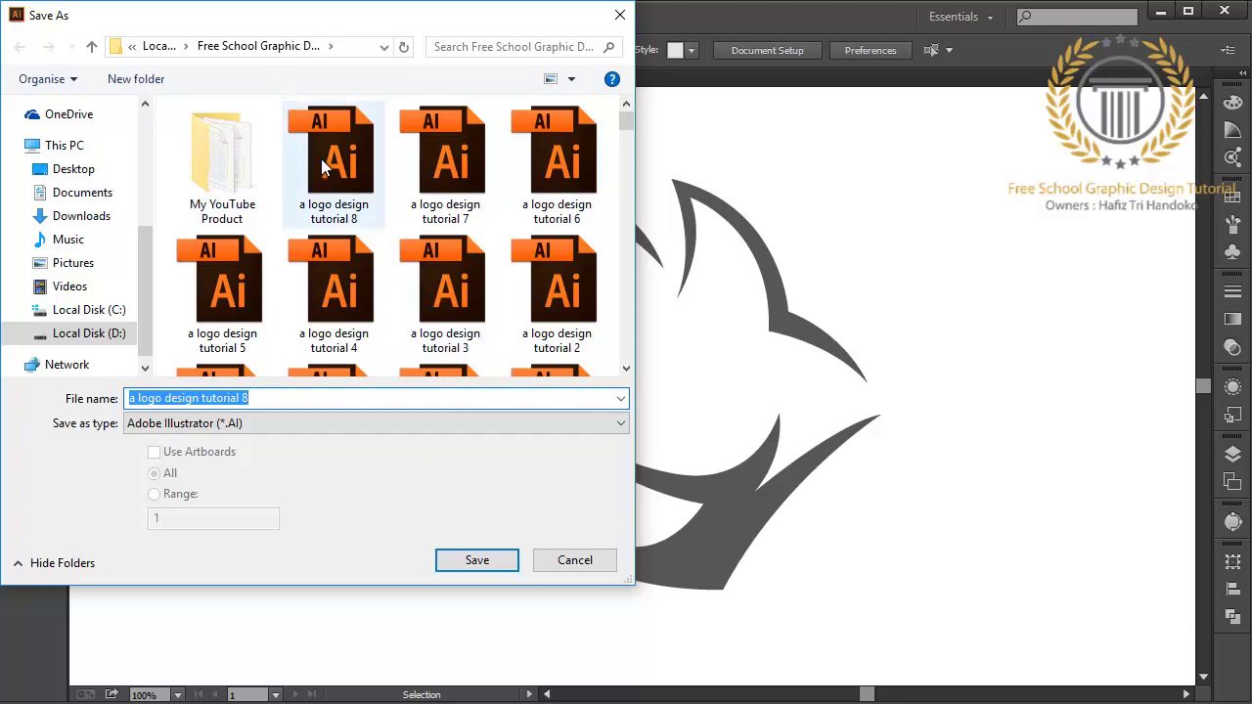
{"action": "double_click", "coordinate": [270, 398]}
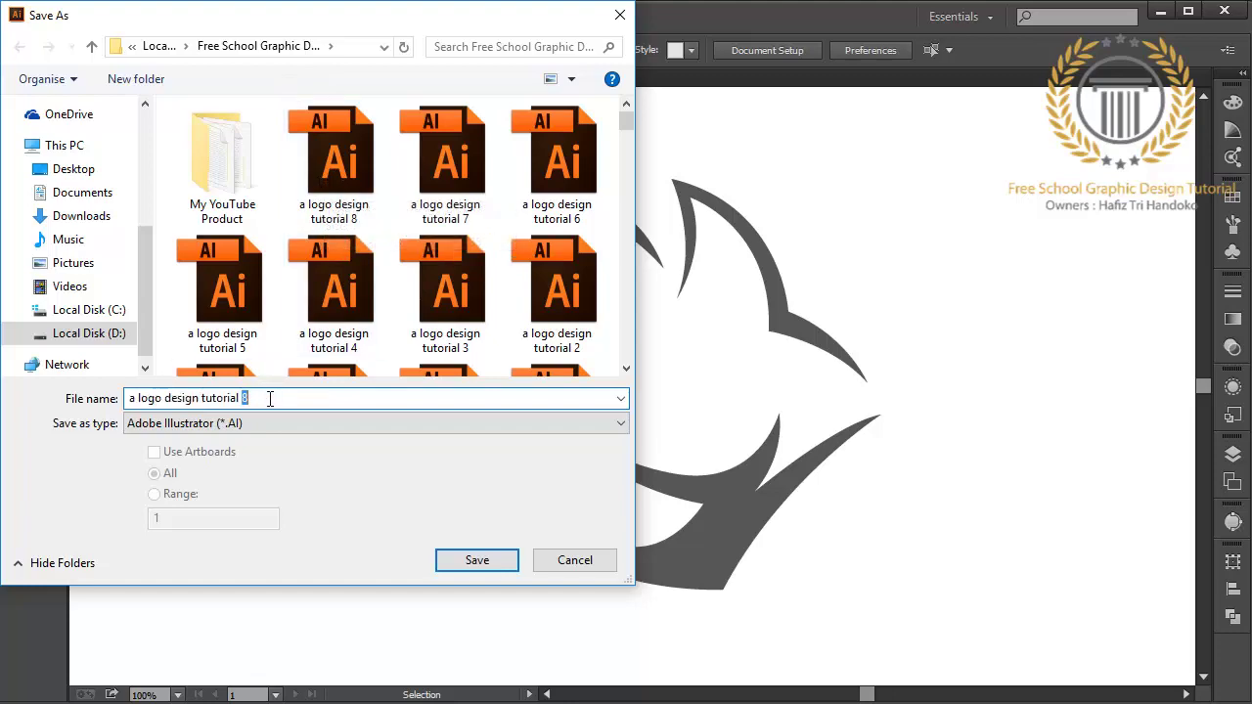
{"action": "left_click", "coordinate": [486, 572]}
{"action": "left_click", "coordinate": [518, 80]}
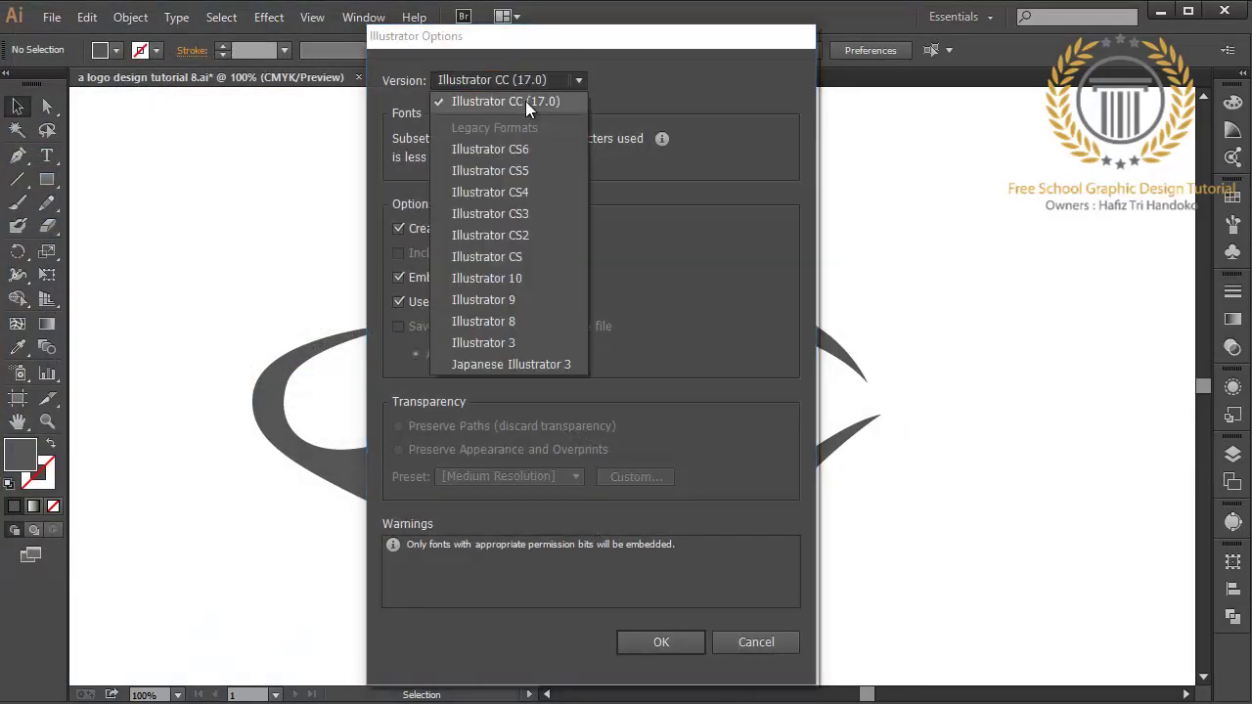
{"action": "left_click", "coordinate": [724, 642]}
Save as 'a logo design tutorial 9' keeping the Illustrator CC (17.0) version
{"action": "left_click", "coordinate": [50, 18]}
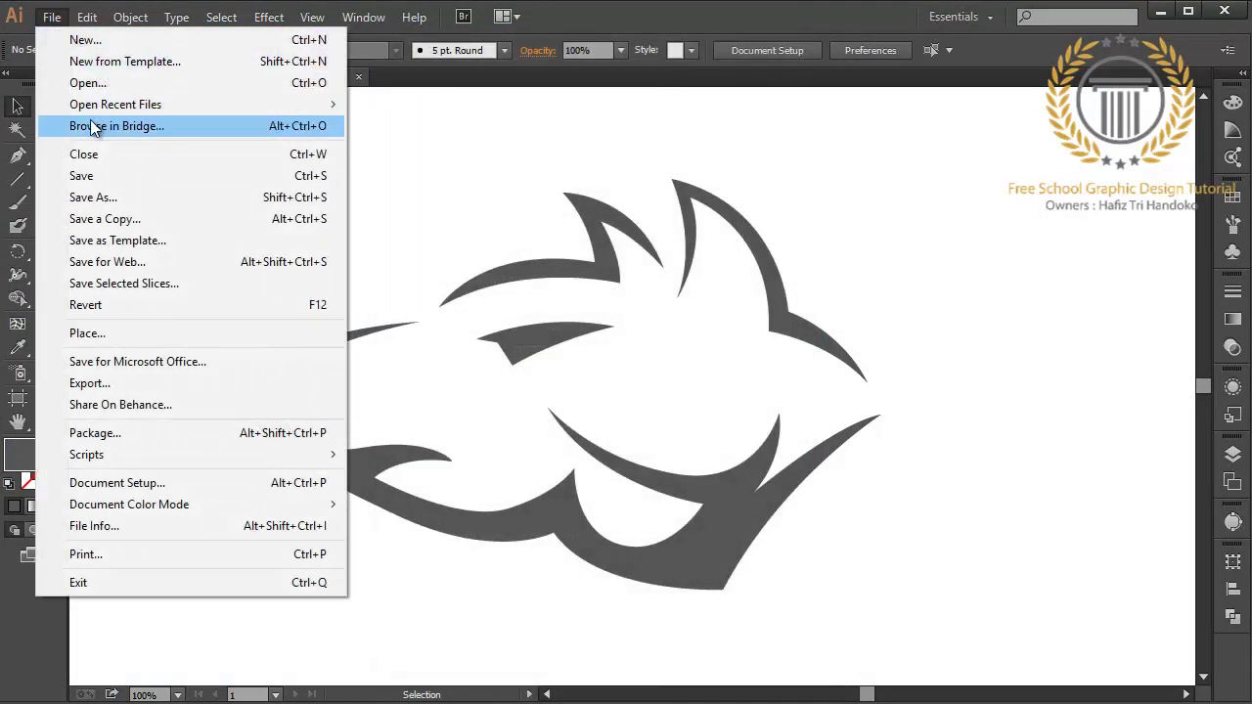
{"action": "left_click", "coordinate": [113, 200]}
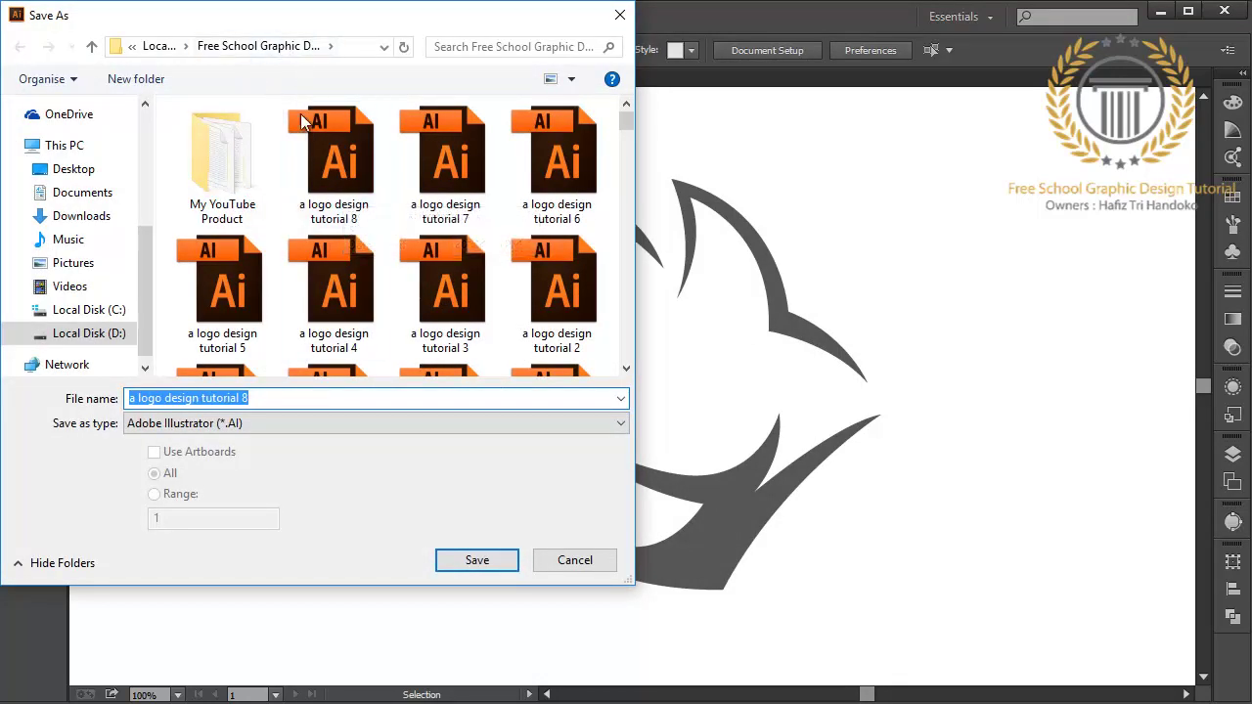
{"action": "left_click", "coordinate": [322, 184]}
{"action": "left_click", "coordinate": [307, 400]}
{"action": "key", "text": "BackSpace"}
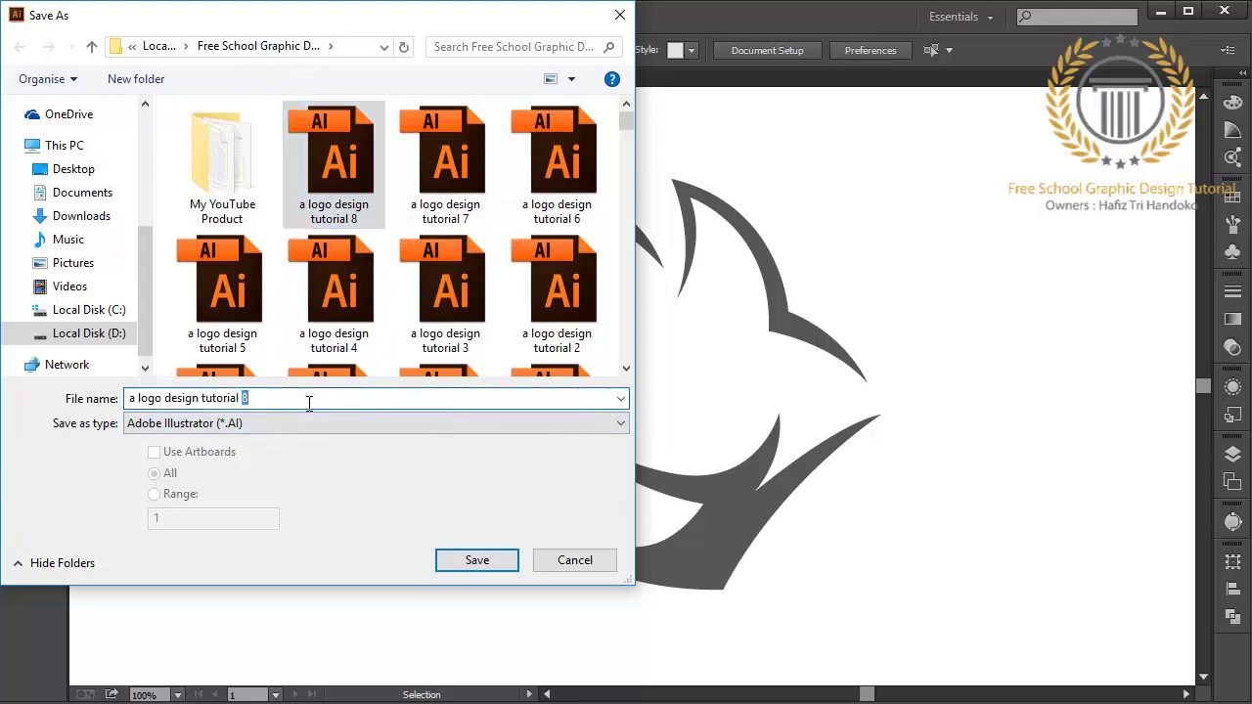
{"action": "type", "text": "9"}
{"action": "left_click", "coordinate": [484, 564]}
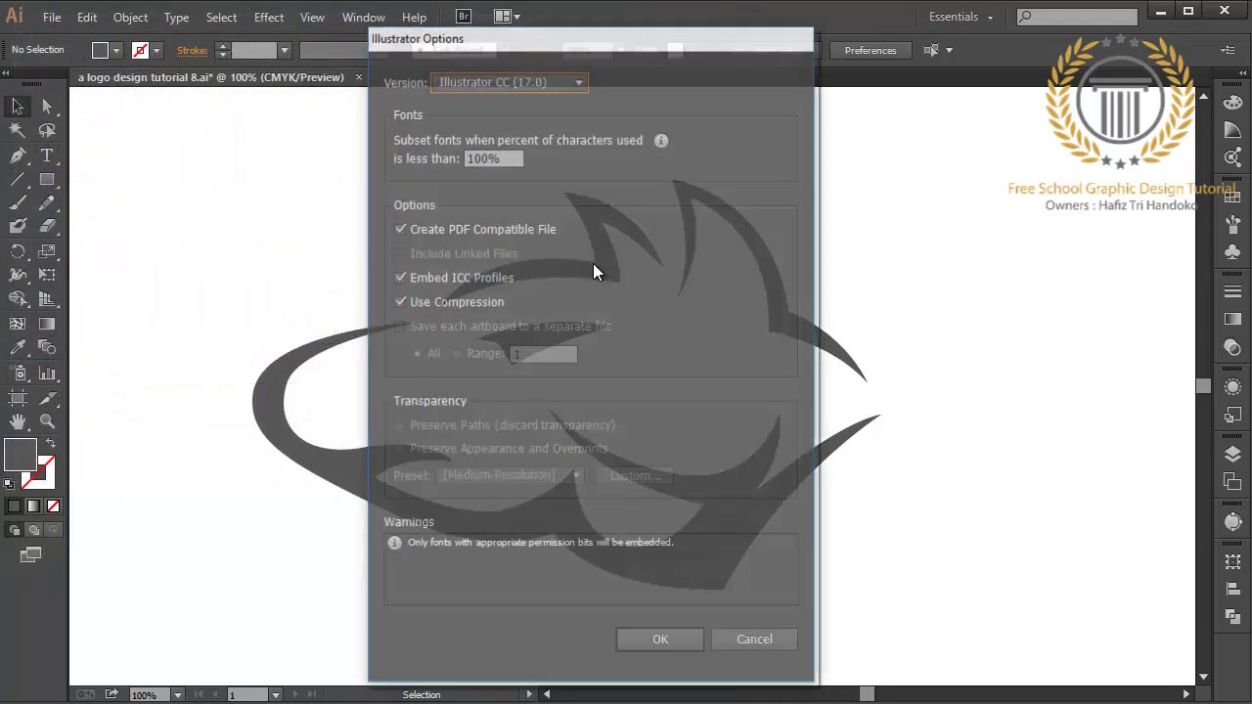
{"action": "left_click", "coordinate": [540, 82]}
{"action": "left_click", "coordinate": [541, 107]}
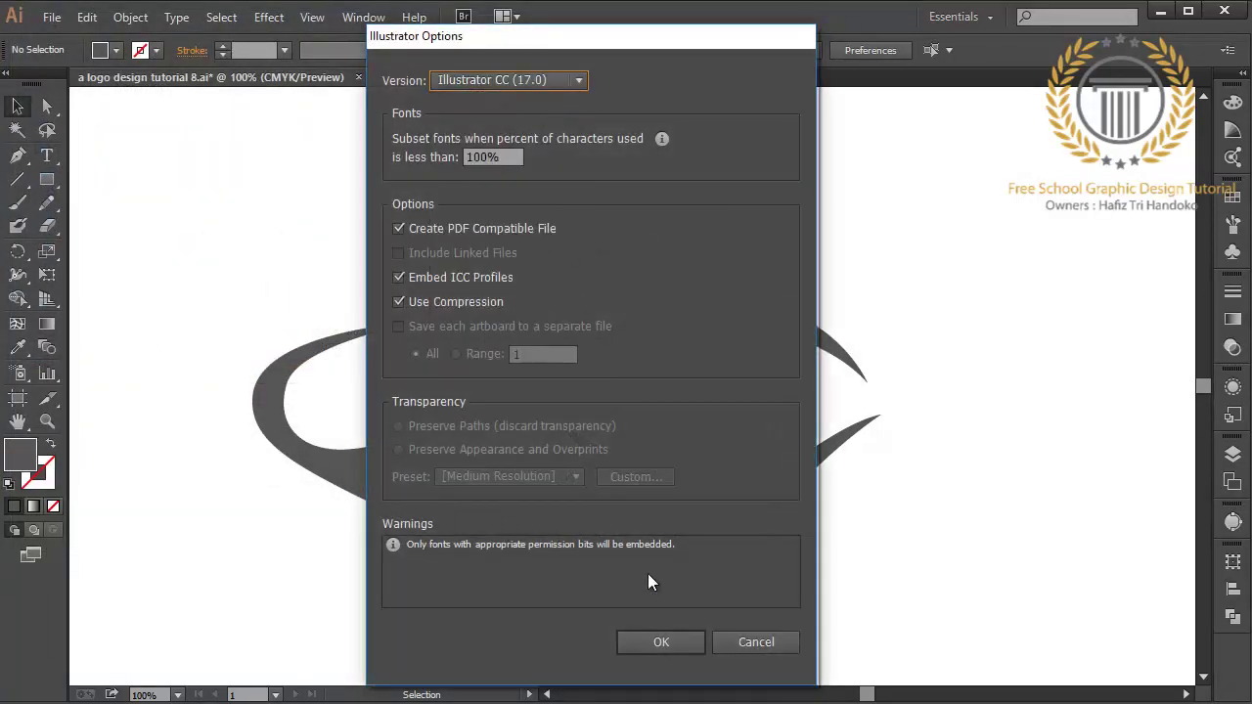
{"action": "left_click", "coordinate": [662, 644]}
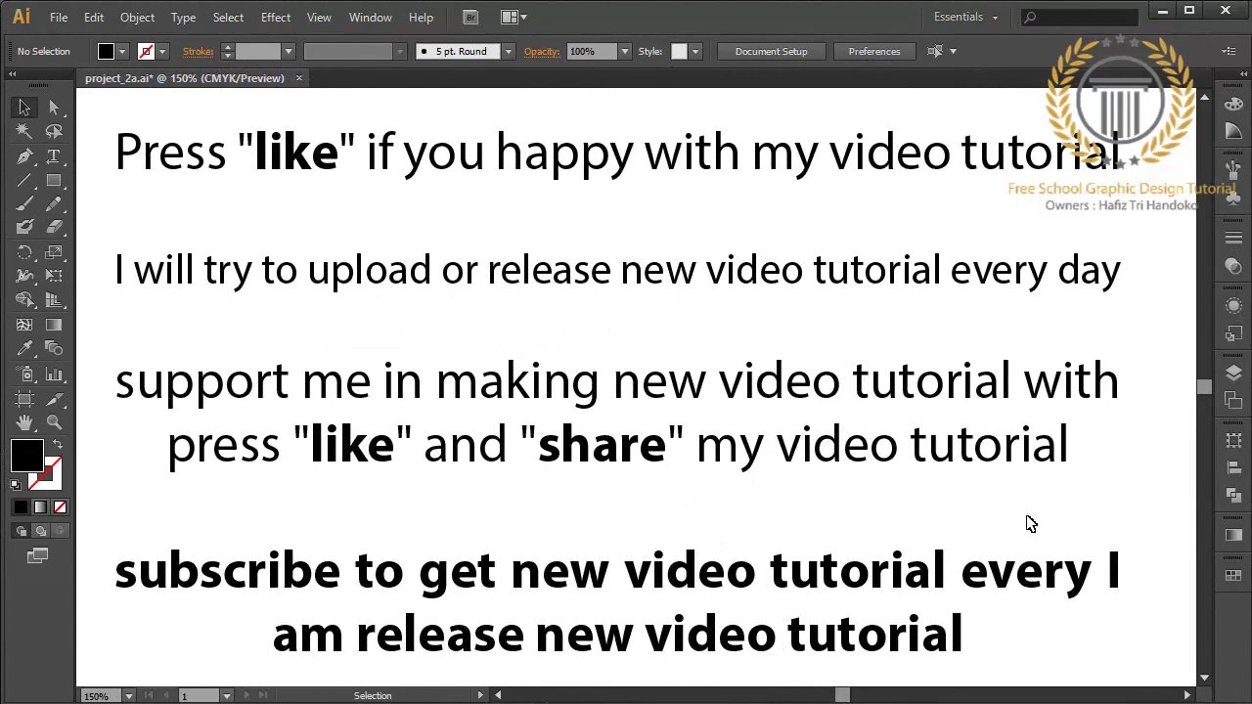
With the Paintbrush, draw curved arrows pointing at both 'like' words, 'share' and 'subscribe'
{"action": "left_click", "coordinate": [24, 204]}
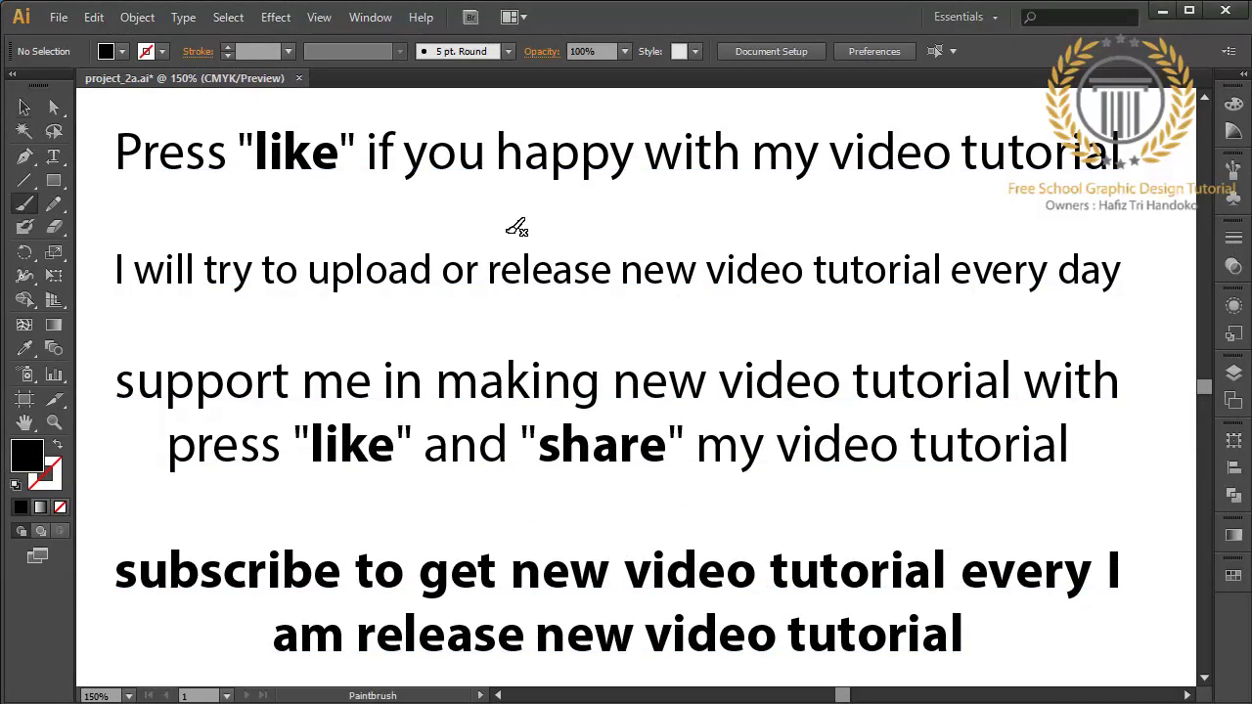
{"action": "mouse_move", "coordinate": [521, 229]}
{"action": "left_mouse_down"}
{"action": "mouse_move", "coordinate": [319, 189]}
{"action": "mouse_move", "coordinate": [348, 188]}
{"action": "left_mouse_up"}
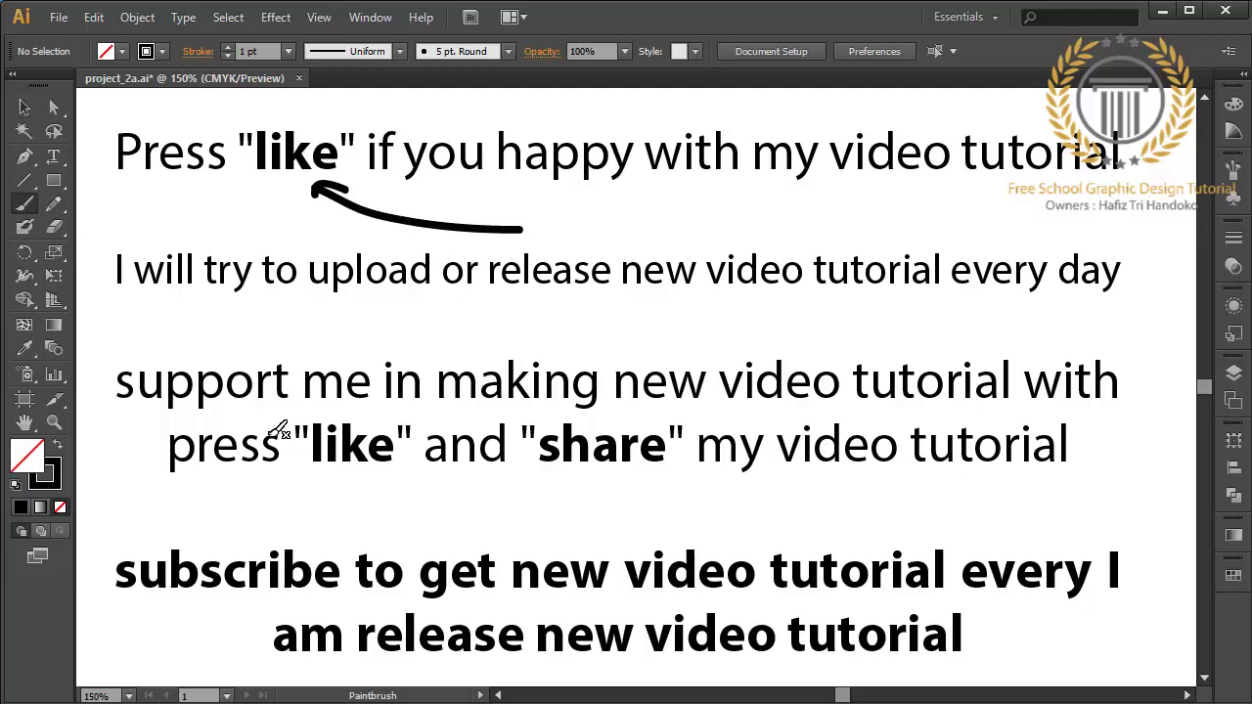
{"action": "left_click_drag", "start_coordinate": [219, 518], "coordinate": [349, 481]}
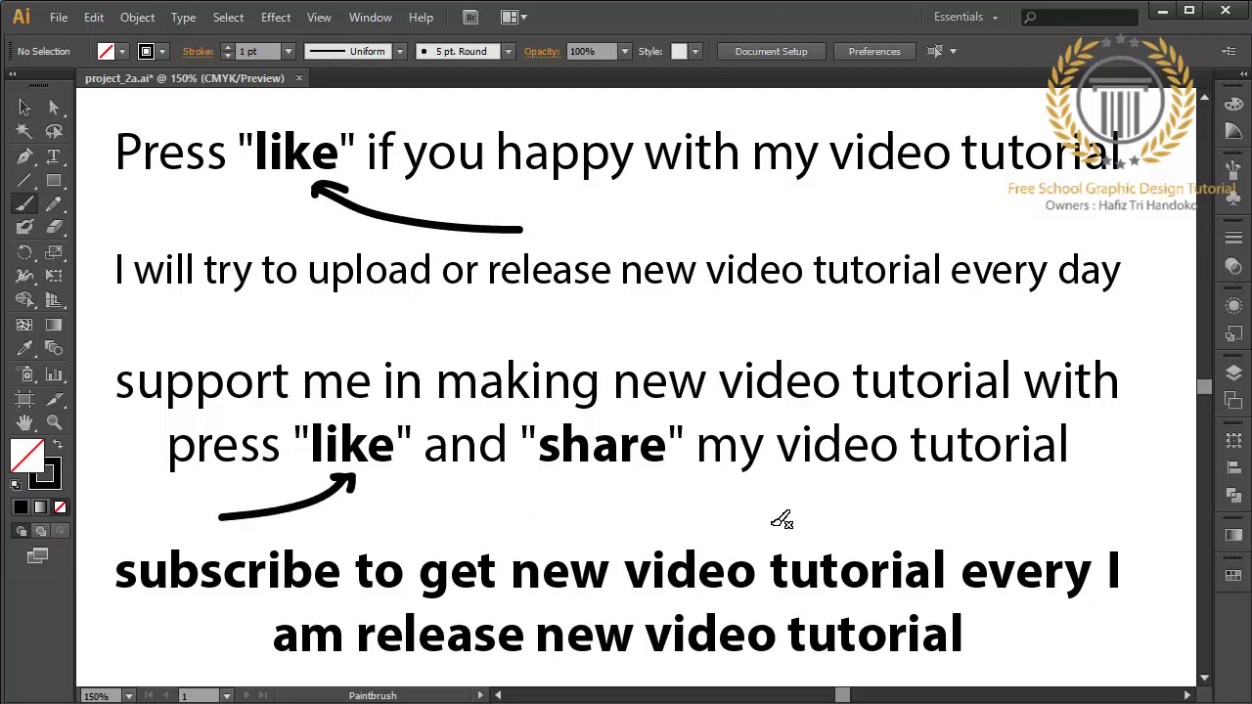
{"action": "mouse_move", "coordinate": [776, 524]}
{"action": "left_mouse_down"}
{"action": "mouse_move", "coordinate": [717, 524]}
{"action": "mouse_move", "coordinate": [616, 487]}
{"action": "mouse_move", "coordinate": [641, 486]}
{"action": "left_mouse_up"}
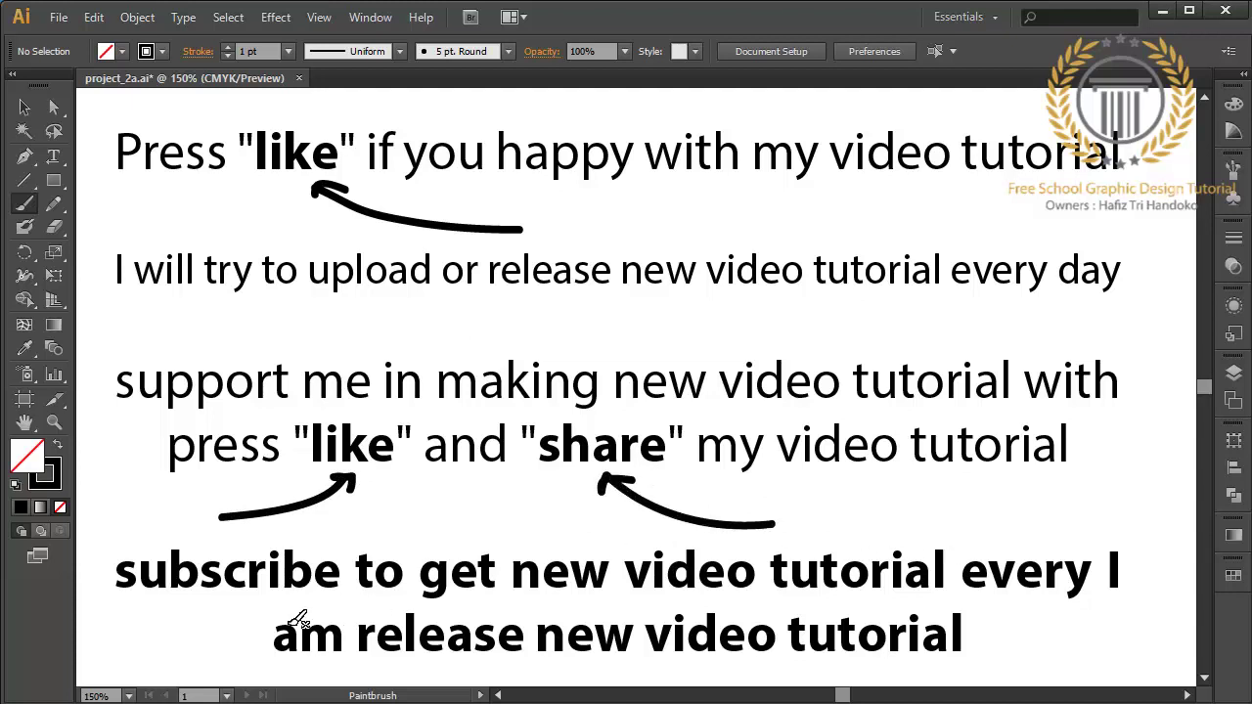
{"action": "mouse_move", "coordinate": [121, 663]}
{"action": "left_mouse_down"}
{"action": "mouse_move", "coordinate": [189, 608]}
{"action": "mouse_move", "coordinate": [204, 629]}
{"action": "left_mouse_up"}
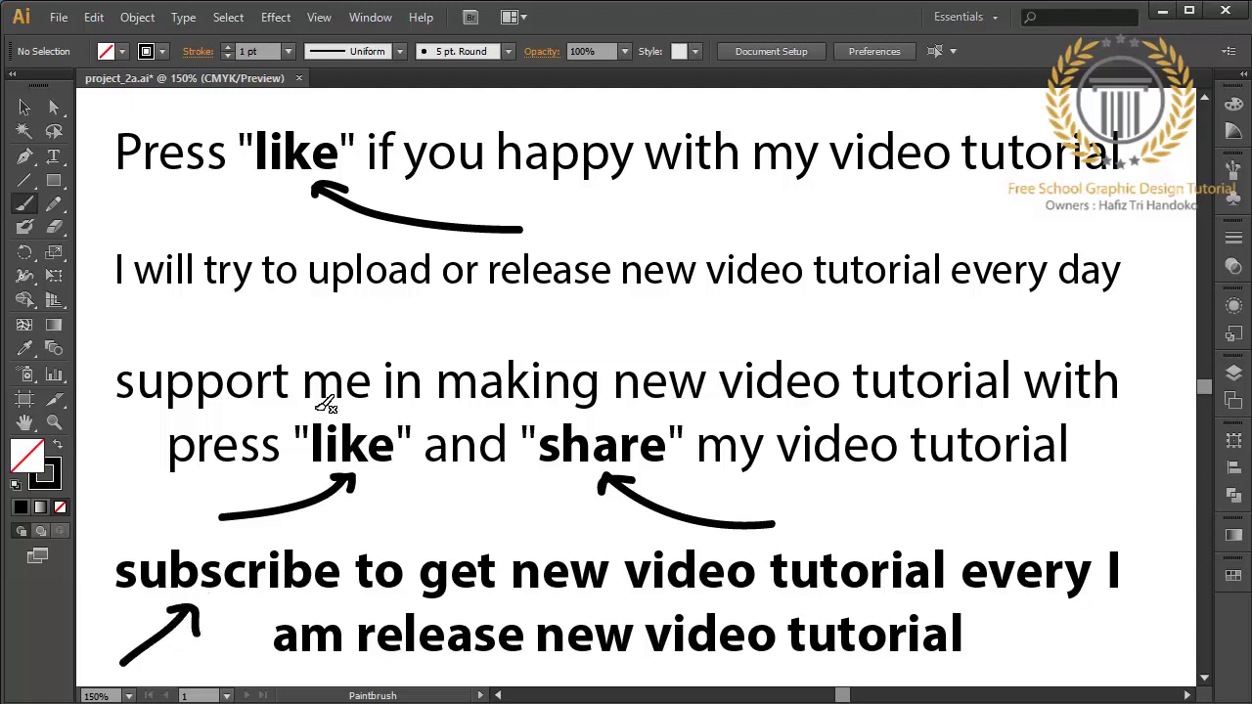
Draw freehand loops circling both 'like' words, 'share' and 'subscribe', then return to the Selection tool
{"action": "left_click_drag", "start_coordinate": [279, 110], "coordinate": [251, 104]}
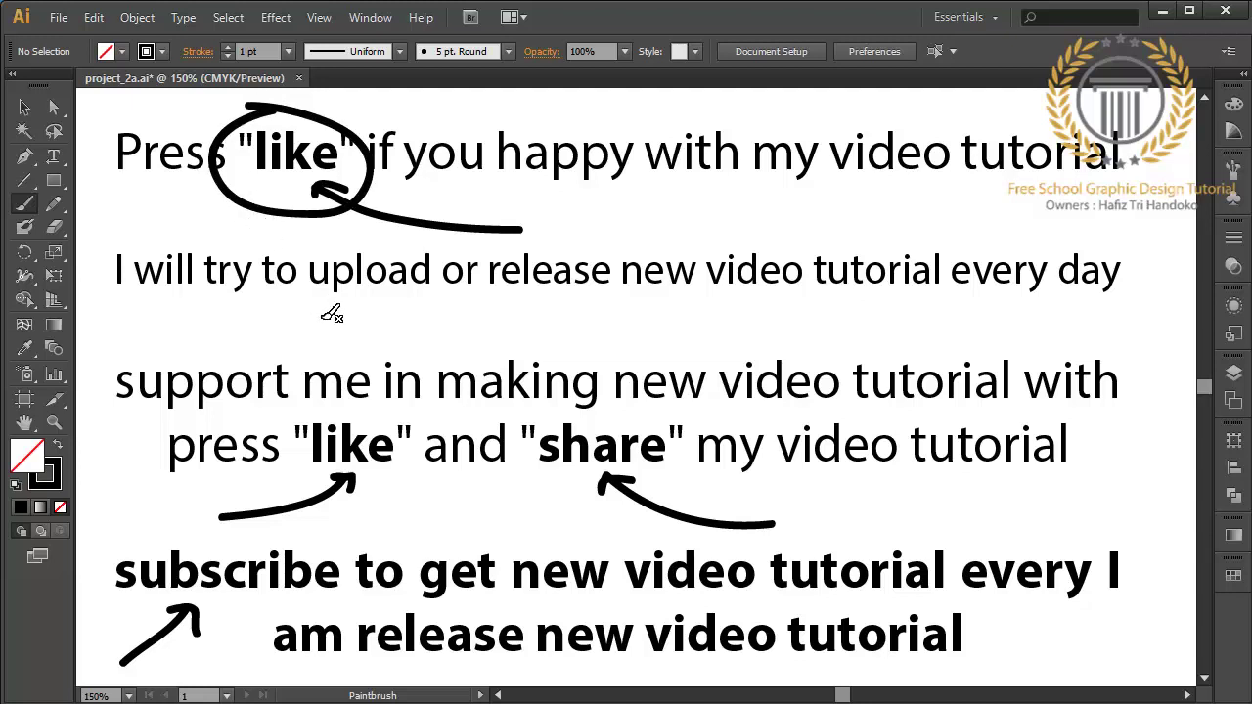
{"action": "left_click_drag", "start_coordinate": [350, 407], "coordinate": [345, 399]}
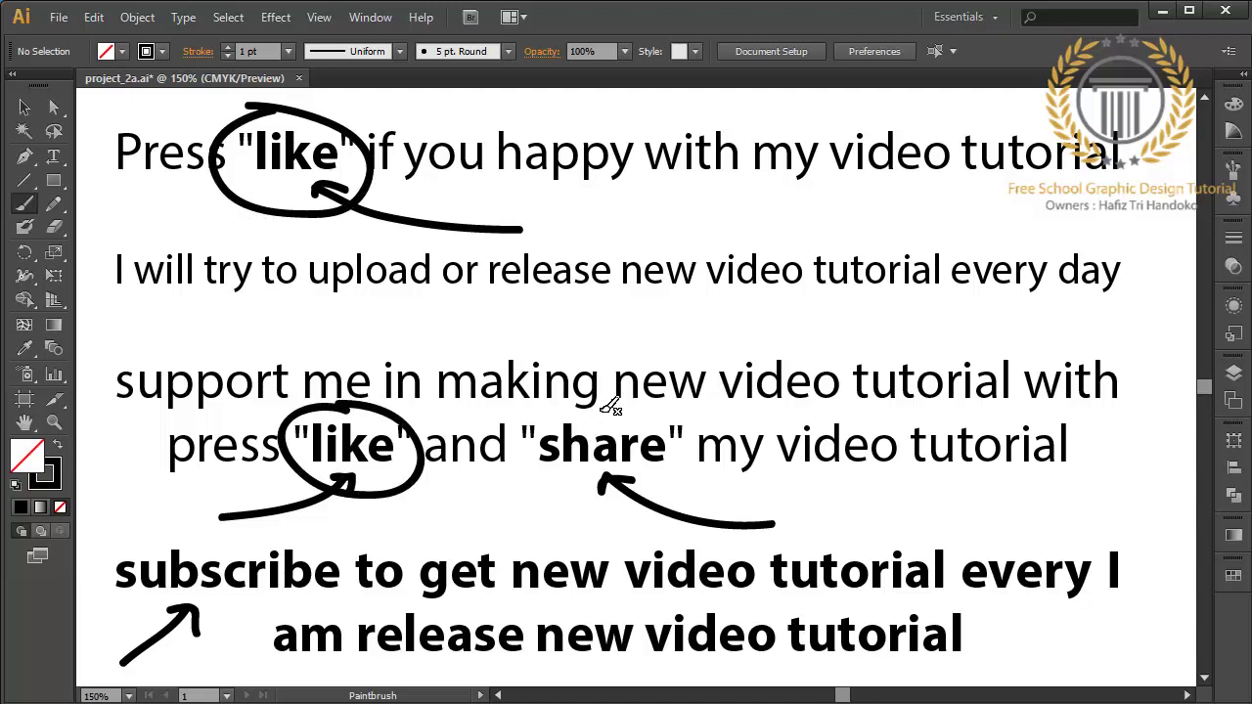
{"action": "mouse_move", "coordinate": [601, 411]}
{"action": "left_mouse_down"}
{"action": "mouse_move", "coordinate": [564, 481]}
{"action": "mouse_move", "coordinate": [587, 409]}
{"action": "left_mouse_up"}
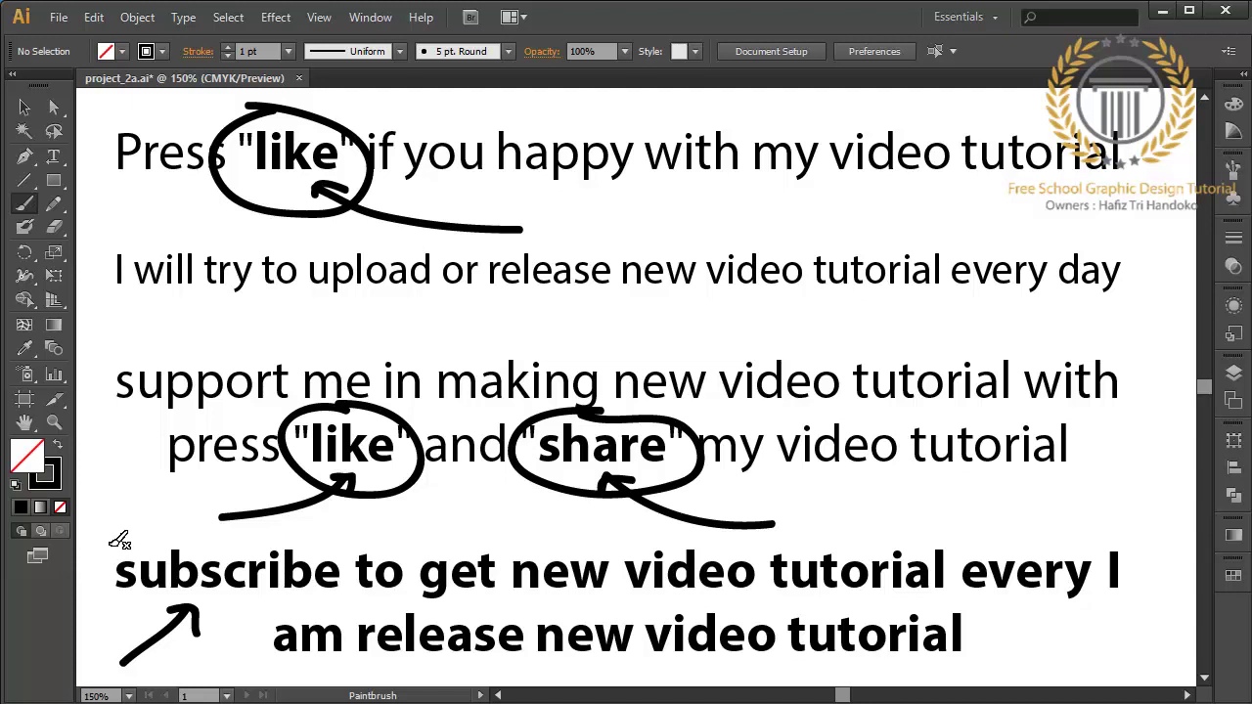
{"action": "mouse_move", "coordinate": [107, 542]}
{"action": "left_mouse_down"}
{"action": "mouse_move", "coordinate": [290, 521]}
{"action": "mouse_move", "coordinate": [348, 560]}
{"action": "mouse_move", "coordinate": [288, 605]}
{"action": "mouse_move", "coordinate": [126, 590]}
{"action": "mouse_move", "coordinate": [103, 548]}
{"action": "mouse_move", "coordinate": [124, 532]}
{"action": "left_mouse_up"}
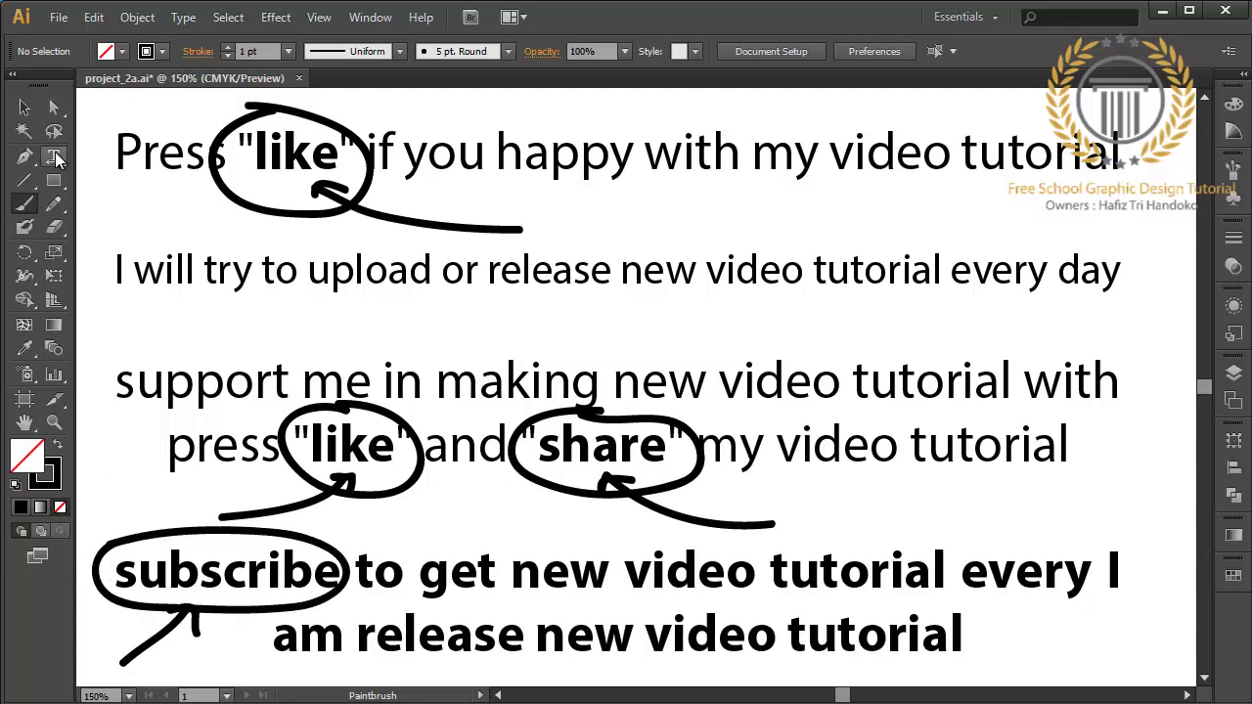
{"action": "left_click", "coordinate": [25, 109]}
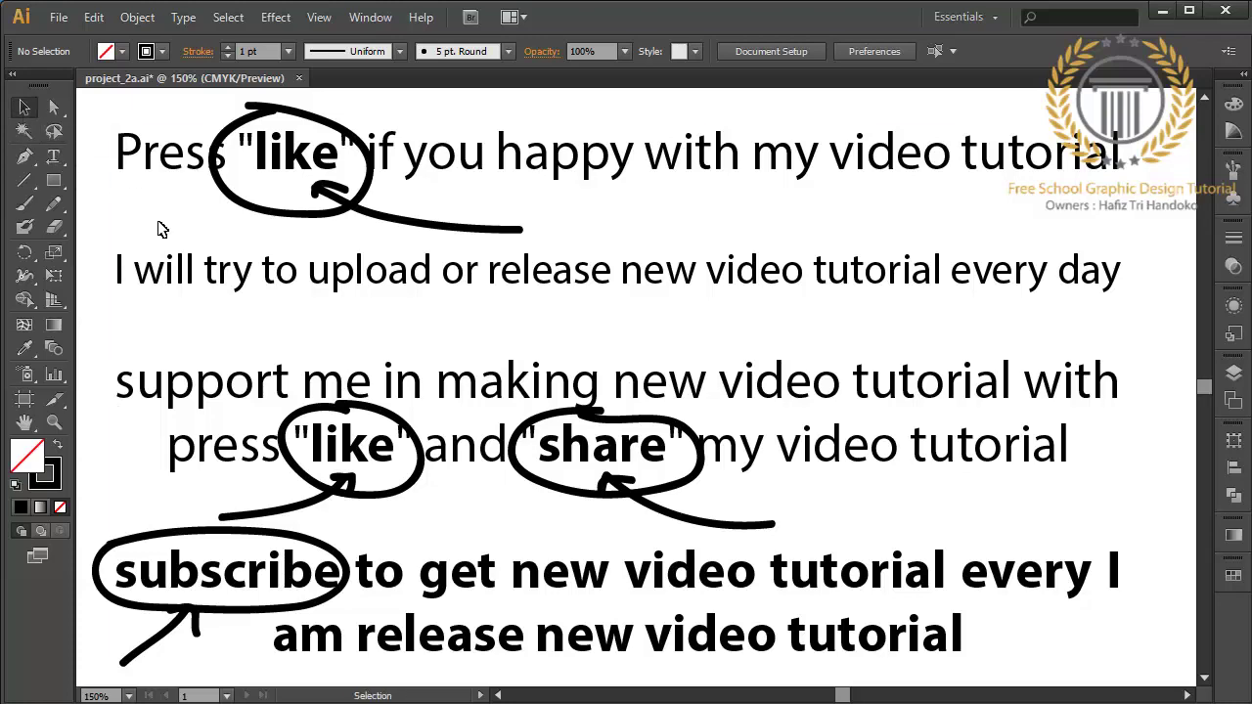